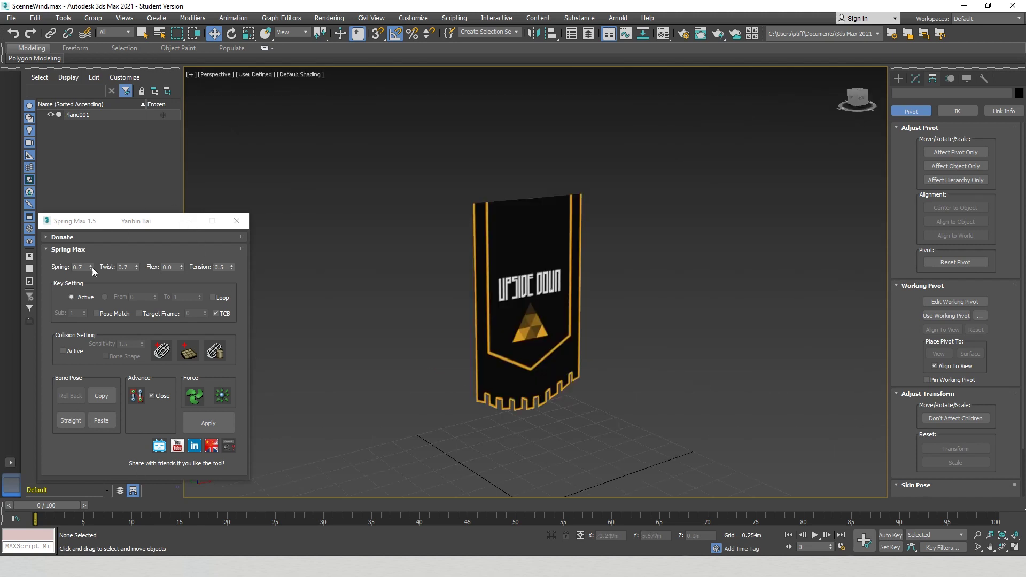
# - Draw a vertical chain of four bones plus an end bone down the banner's centre in the front wireframe view
pyautogui.click(898, 79)
pyautogui.click(968, 94)
pyautogui.click(935, 142)
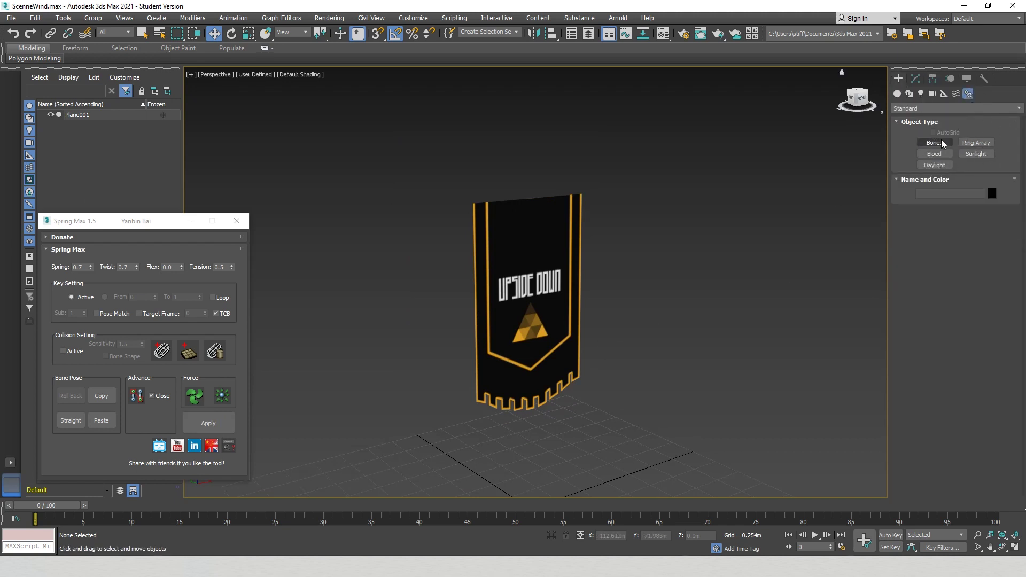
pyautogui.press('f')
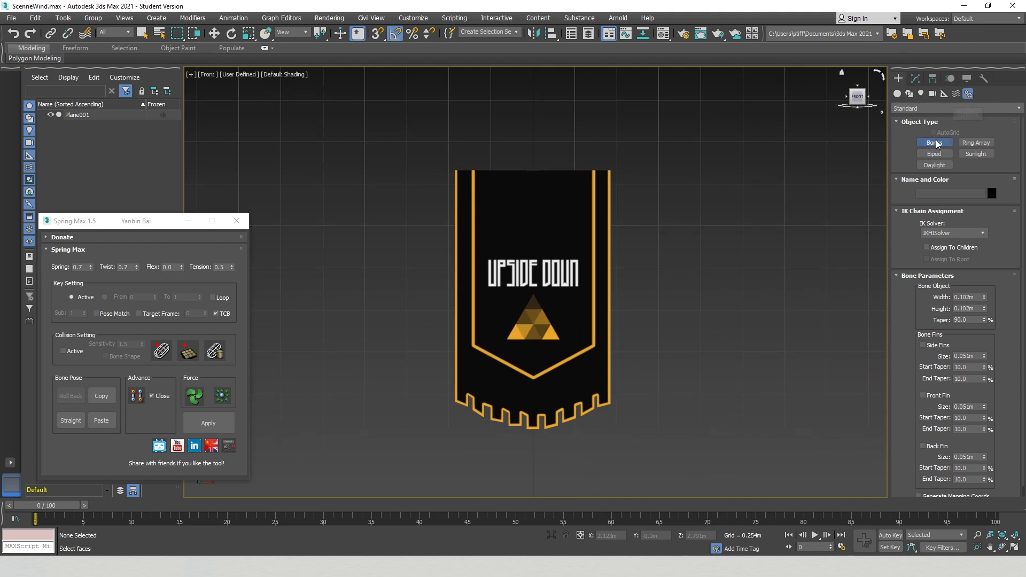
pyautogui.moveTo(542, 285)
pyautogui.mouseDown(button='middle')
pyautogui.moveTo(526, 288)
pyautogui.moveTo(530, 274)
pyautogui.mouseUp(button='middle')
pyautogui.press('F3')
pyautogui.scroll(2, 514, 162)
pyautogui.scroll(-3, 516, 165)
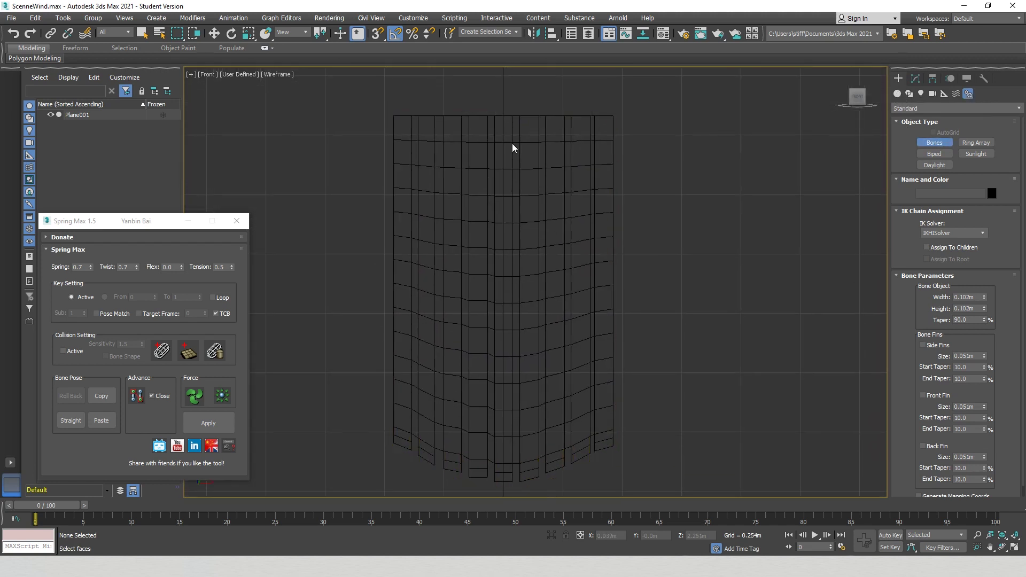
pyautogui.click(506, 121)
pyautogui.click(507, 199)
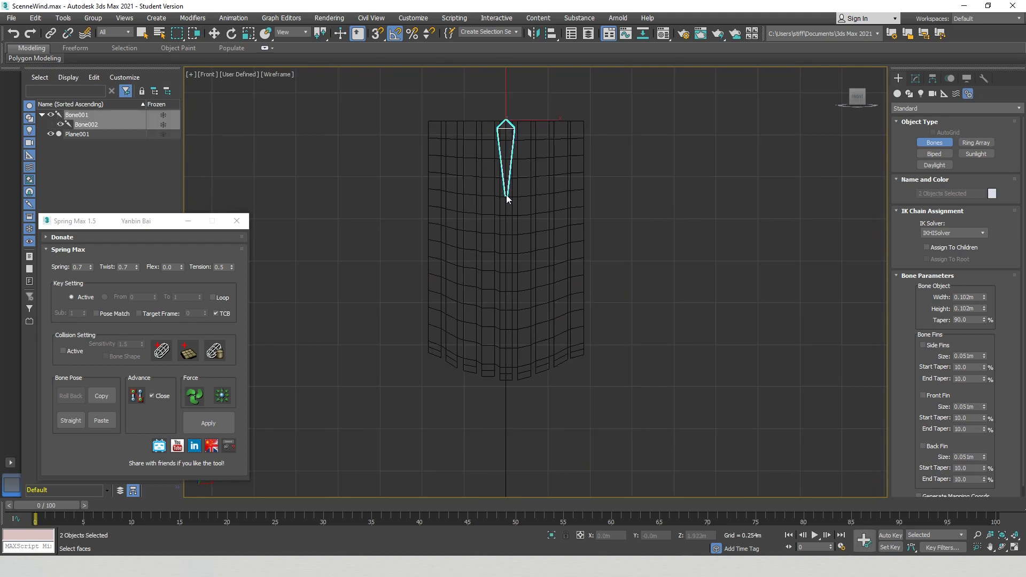
pyautogui.click(506, 267)
pyautogui.click(507, 330)
pyautogui.click(507, 381)
pyautogui.rightClick(507, 381)
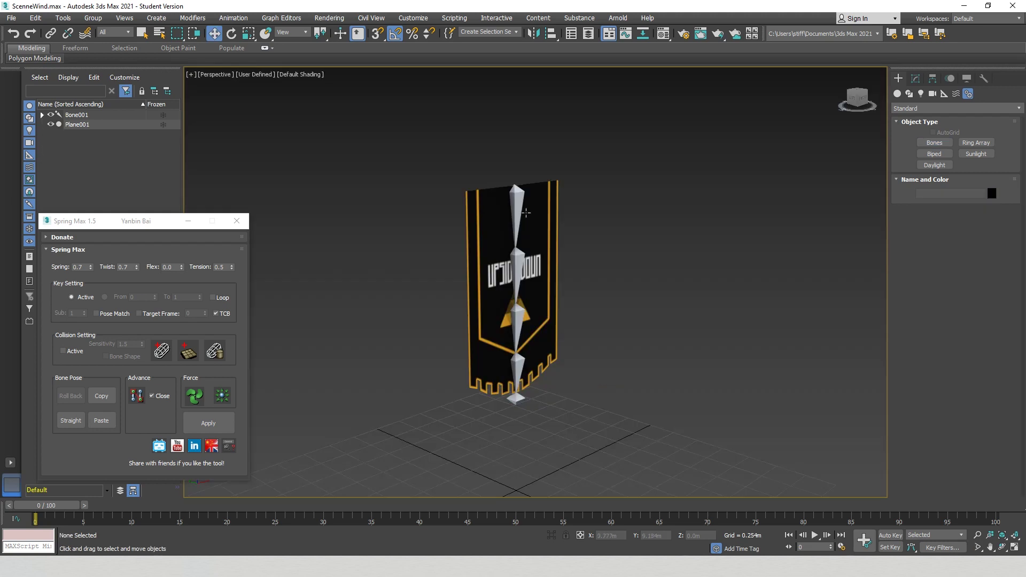
# - Apply a Skin modifier to the banner plane
pyautogui.moveTo(567, 393)
pyautogui.keyDown('alt'); pyautogui.mouseDown(button='middle')
pyautogui.moveTo(463, 397)
pyautogui.moveTo(565, 341)
pyautogui.mouseUp(button='middle'); pyautogui.keyUp('alt')
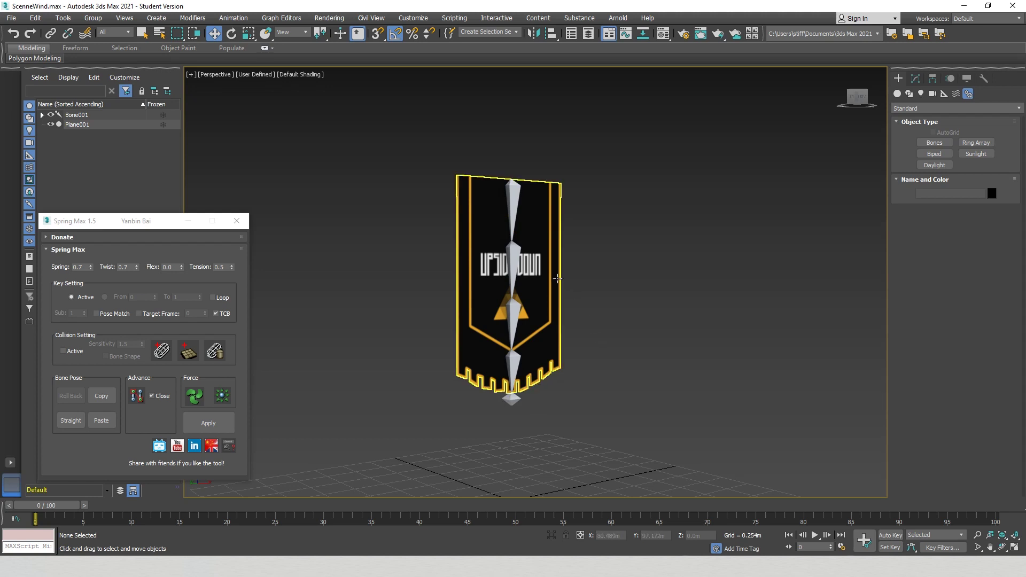
pyautogui.click(530, 278)
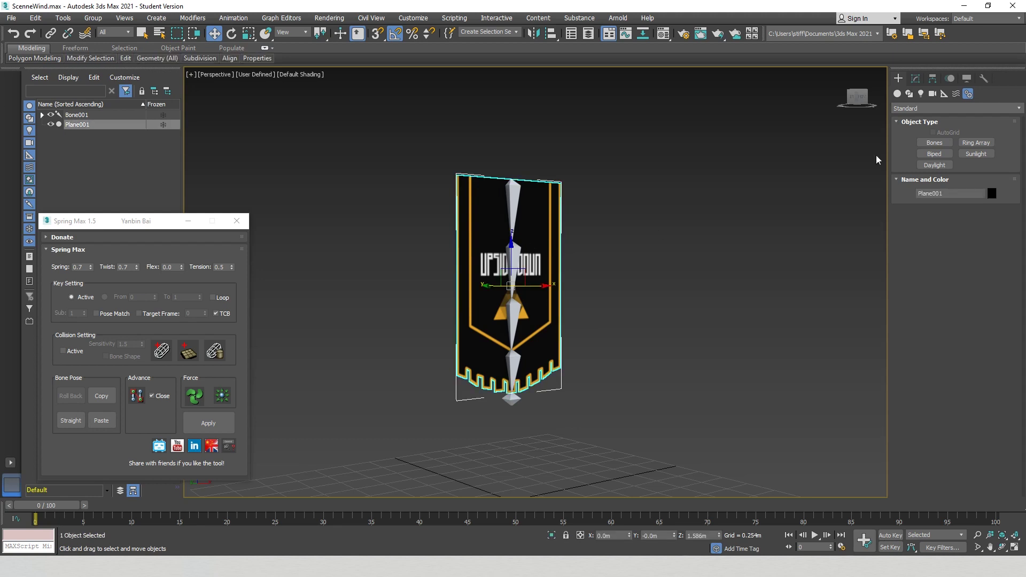
pyautogui.click(917, 79)
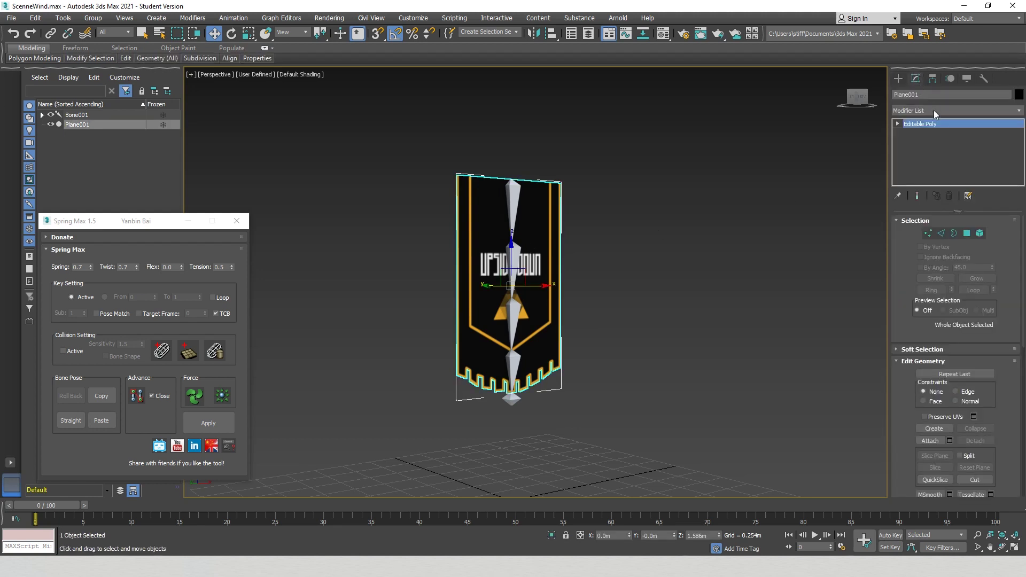
pyautogui.click(934, 110)
pyautogui.scroll(-20, 957, 386)
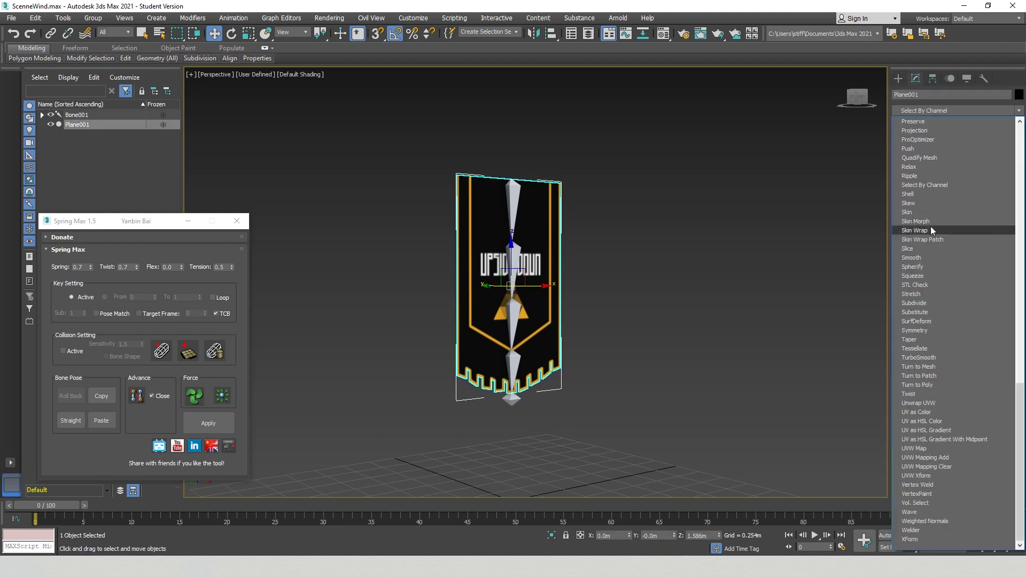
pyautogui.click(922, 213)
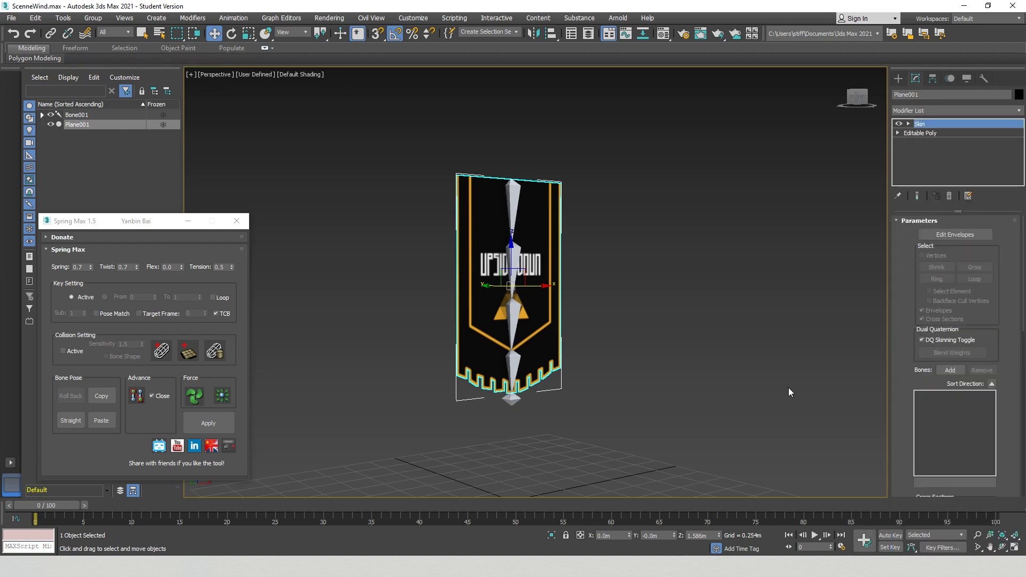
# - Add Bone001 through Bone005 to the banner's Skin modifier
pyautogui.click(951, 370)
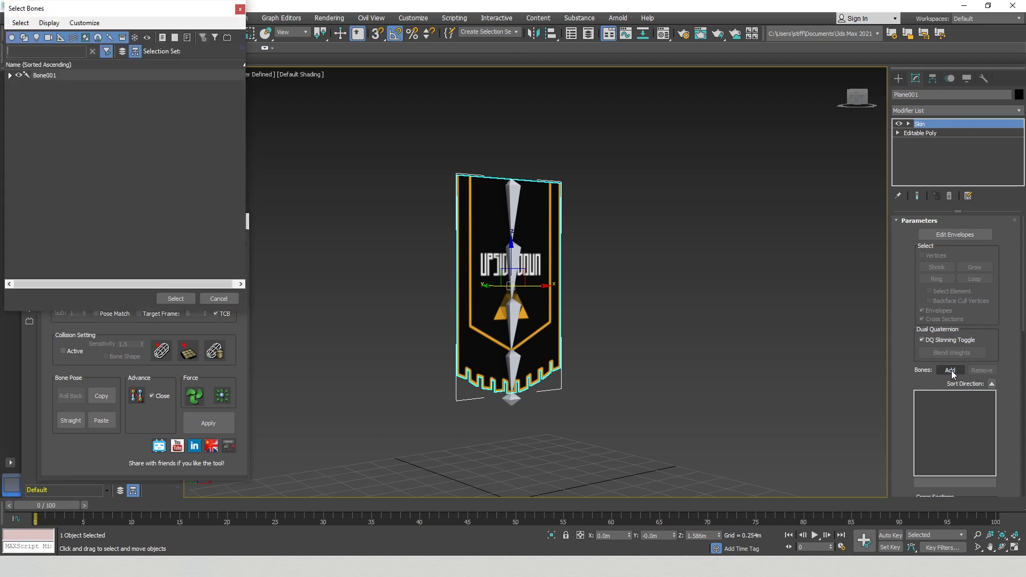
pyautogui.click(10, 75)
pyautogui.click(19, 85)
pyautogui.click(30, 95)
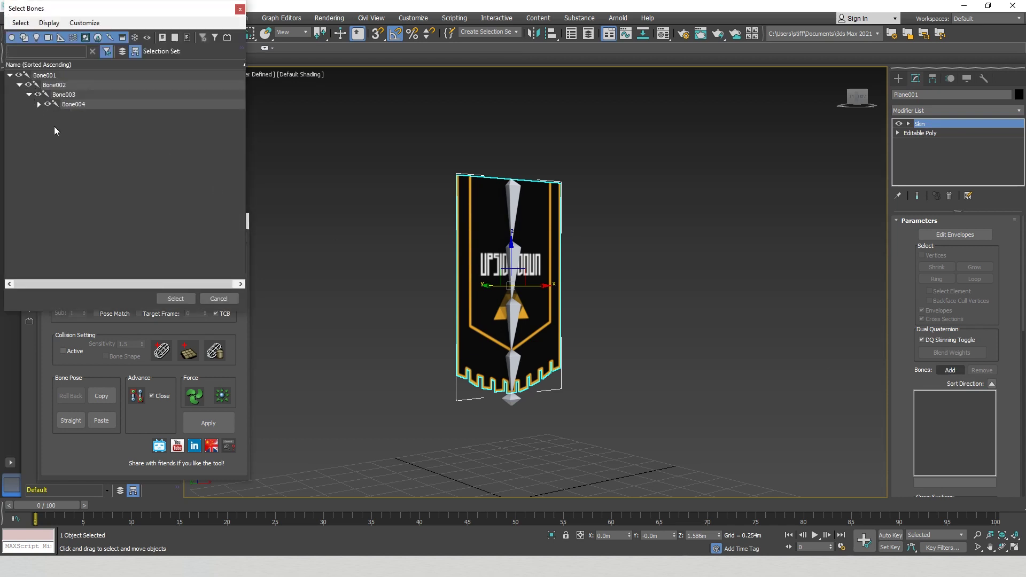
pyautogui.click(39, 104)
pyautogui.click(86, 115)
pyautogui.keyDown('shift'); pyautogui.click(52, 76); pyautogui.keyUp('shift')
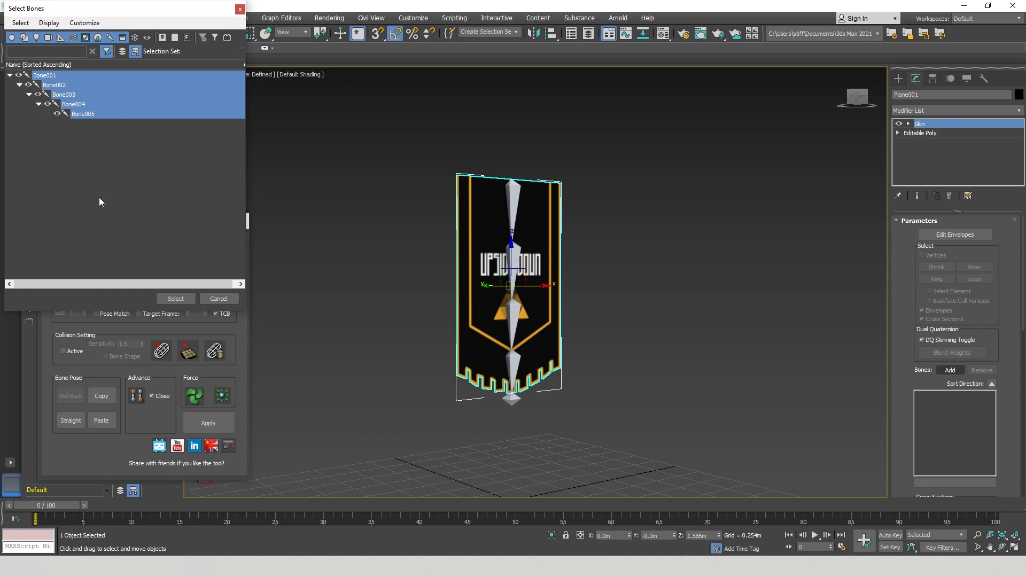
pyautogui.click(176, 299)
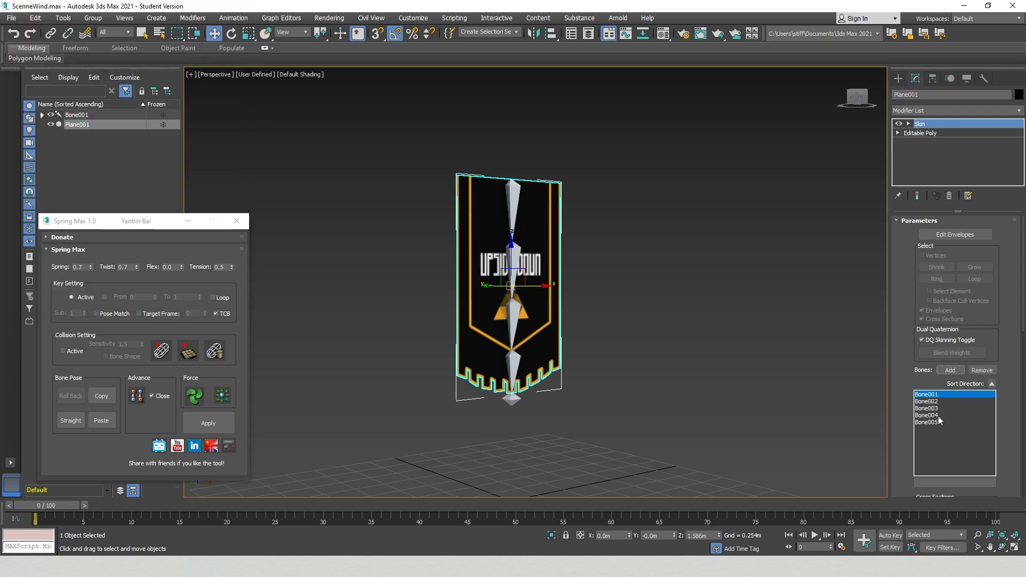
# - Test the skinning by rotating Bone003 and the top bone, undoing each rotation
pyautogui.click(519, 335)
pyautogui.press('e')
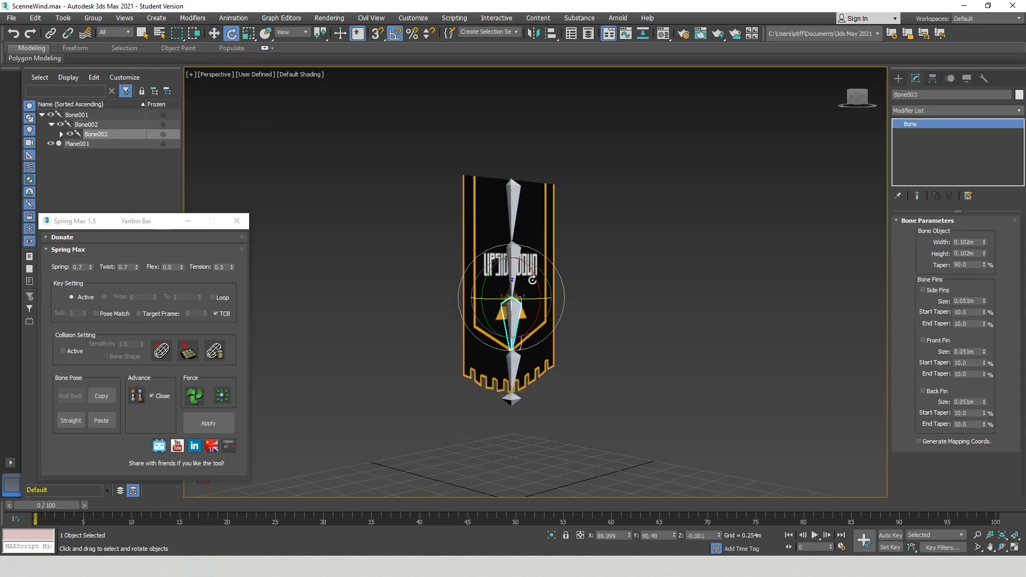
pyautogui.moveTo(536, 277)
pyautogui.mouseDown()
pyautogui.moveTo(540, 328)
pyautogui.moveTo(589, 320)
pyautogui.moveTo(475, 250)
pyautogui.moveTo(526, 272)
pyautogui.moveTo(526, 263)
pyautogui.mouseUp()
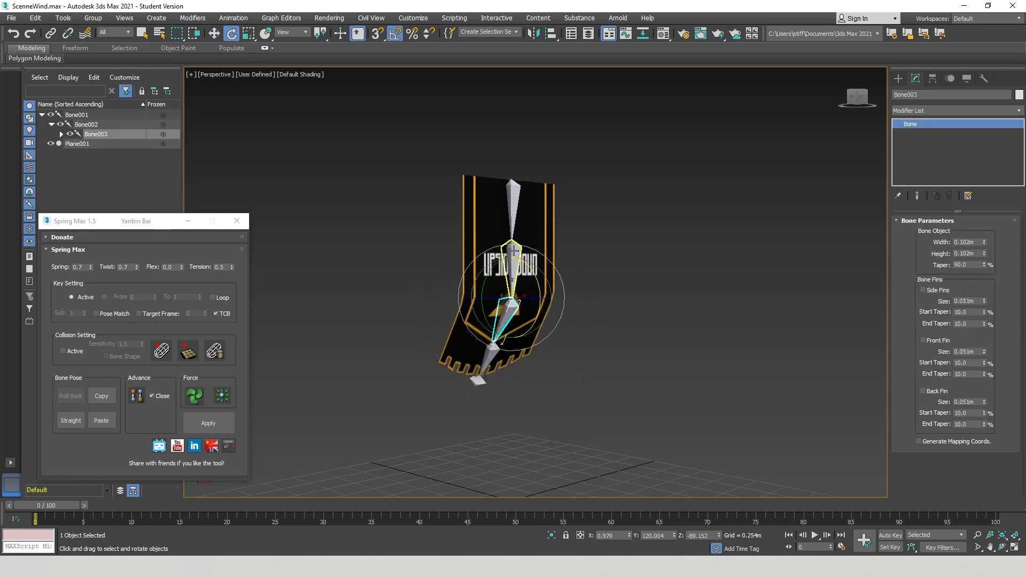
pyautogui.hotkey('ctrl', 'z')
pyautogui.click(517, 226)
pyautogui.moveTo(514, 159)
pyautogui.mouseDown()
pyautogui.moveTo(476, 191)
pyautogui.moveTo(527, 190)
pyautogui.moveTo(514, 161)
pyautogui.mouseUp()
pyautogui.hotkey('ctrl', 'z')
# - Select all five bones and create a Spring Max wind object
pyautogui.click(516, 399)
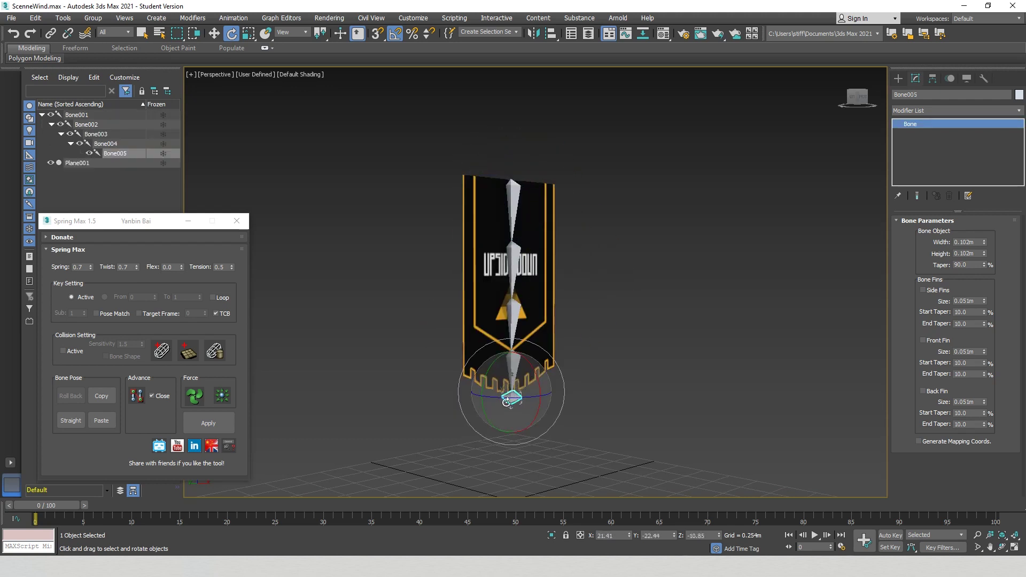
pyautogui.keyDown('alt'); pyautogui.moveTo(593, 411); pyautogui.dragTo(567, 389, button='middle'); pyautogui.keyUp('alt')
pyautogui.click(566, 388)
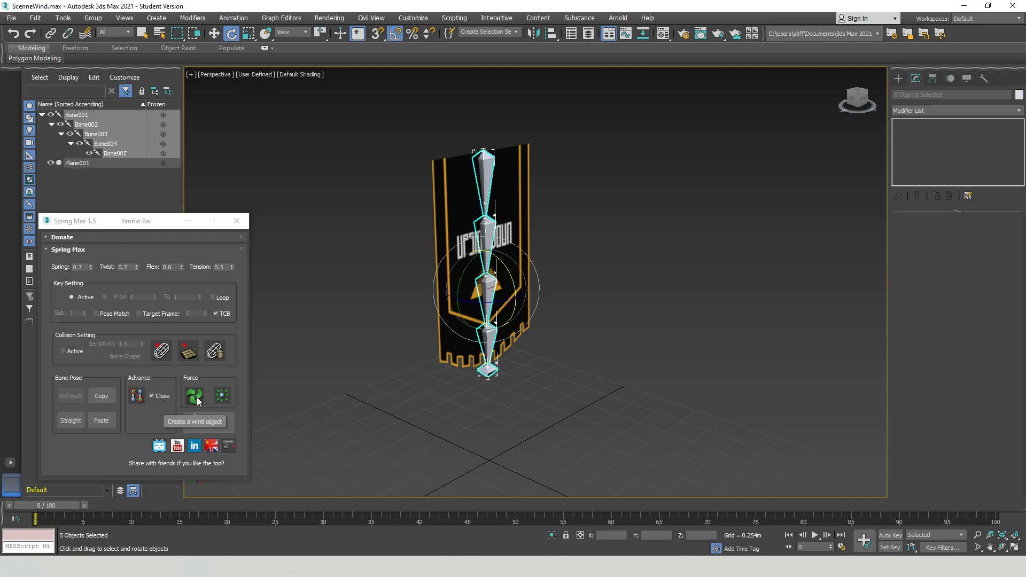
pyautogui.click(196, 397)
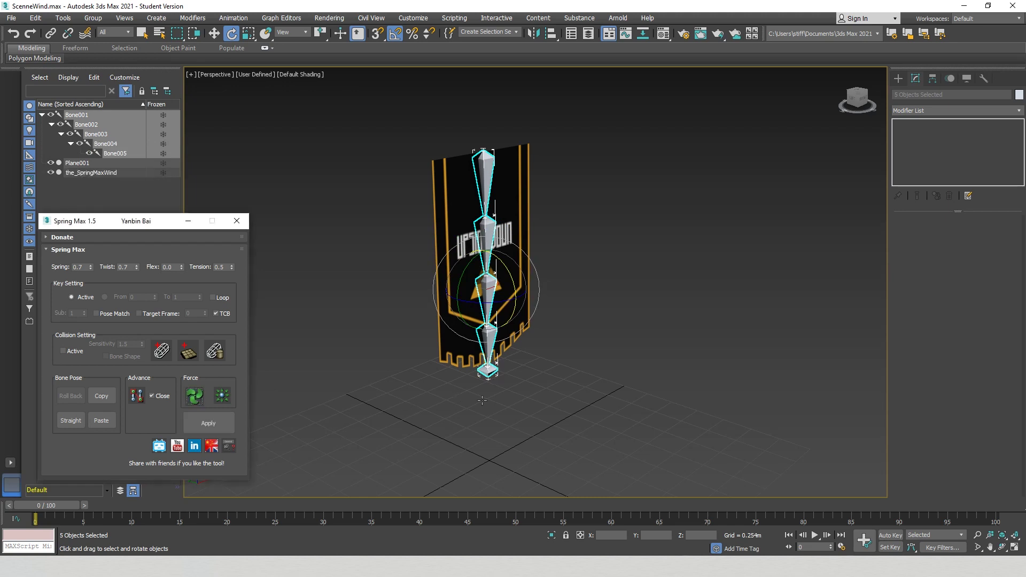
# - Select the wind cone below the banner and rotate it from upright onto its side
pyautogui.moveTo(483, 400); pyautogui.dragTo(498, 373, button='middle')
pyautogui.scroll(-3, 503, 390)
pyautogui.click(512, 400)
pyautogui.keyDown('alt'); pyautogui.moveTo(577, 396); pyautogui.dragTo(500, 373, button='middle'); pyautogui.keyUp('alt')
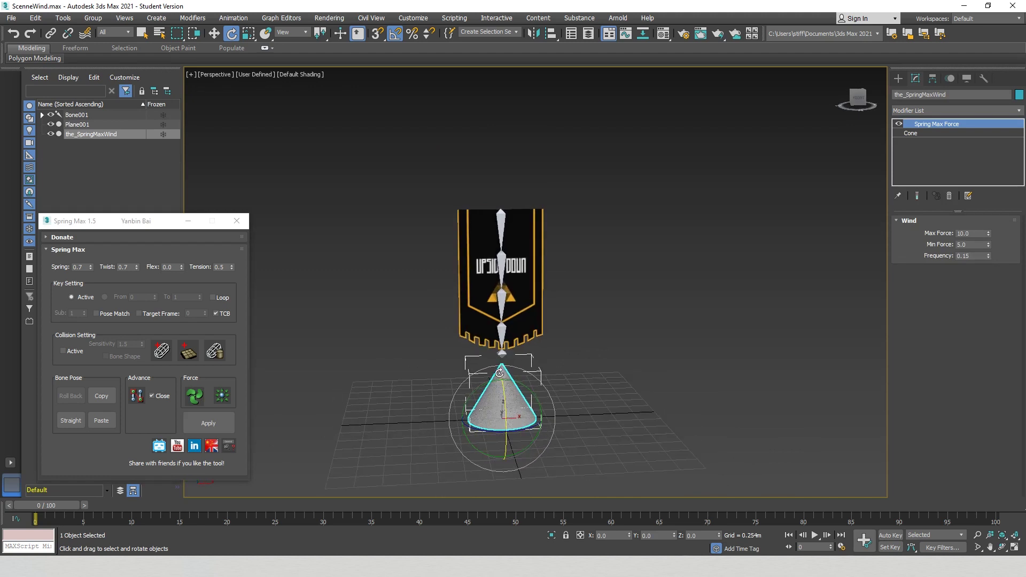
pyautogui.keyDown('alt'); pyautogui.moveTo(504, 423); pyautogui.dragTo(569, 444, button='middle'); pyautogui.keyUp('alt')
pyautogui.moveTo(521, 410)
pyautogui.mouseDown()
pyautogui.moveTo(508, 395)
pyautogui.moveTo(524, 401)
pyautogui.mouseUp()
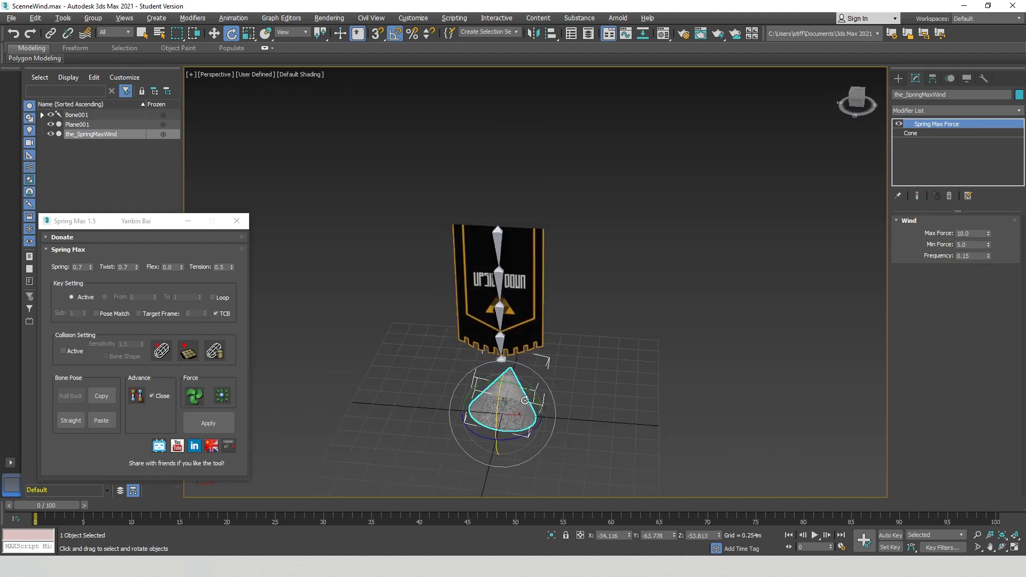
pyautogui.keyDown('alt'); pyautogui.moveTo(524, 401); pyautogui.dragTo(522, 427, button='middle'); pyautogui.keyUp('alt')
pyautogui.moveTo(504, 439); pyautogui.dragTo(505, 400)
pyautogui.keyDown('alt'); pyautogui.moveTo(545, 415); pyautogui.dragTo(600, 357, button='middle'); pyautogui.keyUp('alt')
# - Move the wind cone away from the origin to a spot beside the banner
pyautogui.press('w')
pyautogui.moveTo(502, 380); pyautogui.dragTo(704, 293)
pyautogui.keyDown('alt'); pyautogui.moveTo(705, 293); pyautogui.dragTo(502, 426, button='middle'); pyautogui.keyUp('alt')
pyautogui.moveTo(502, 426); pyautogui.dragTo(660, 355)
# - Rotate the wind cone so its tip points towards the banner
pyautogui.press('e')
pyautogui.keyDown('alt'); pyautogui.moveTo(652, 366); pyautogui.dragTo(562, 315, button='middle'); pyautogui.keyUp('alt')
pyautogui.moveTo(610, 326); pyautogui.dragTo(620, 312)
pyautogui.keyDown('alt'); pyautogui.moveTo(508, 336); pyautogui.dragTo(558, 356, button='middle'); pyautogui.keyUp('alt')
pyautogui.scroll(4, 514, 383)
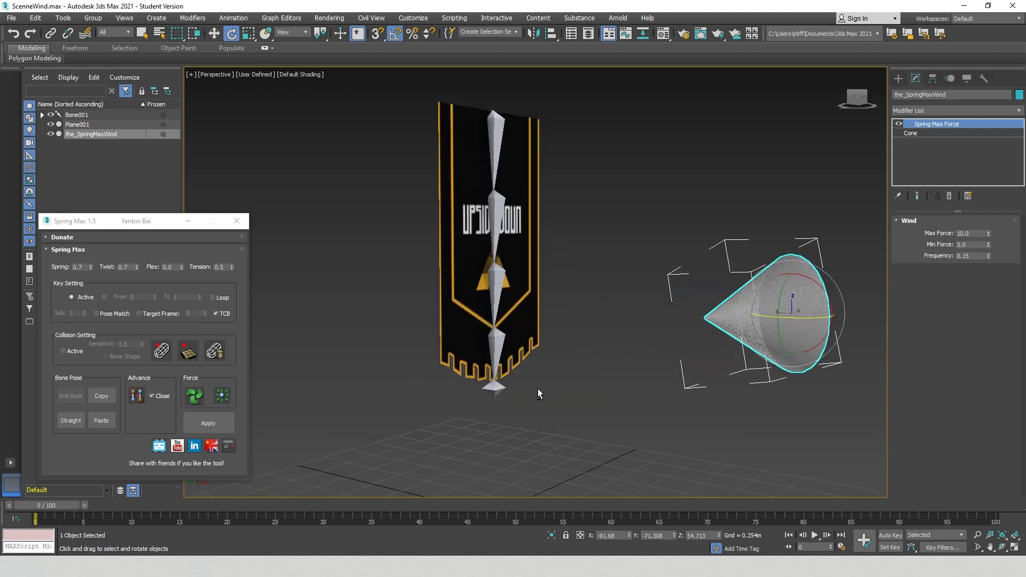
# - Select all five bones in the chain and apply the Spring Max simulation to them
pyautogui.scroll(-3, 507, 382)
pyautogui.click(498, 379)
pyautogui.keyDown('ctrl'); pyautogui.click(499, 355); pyautogui.keyUp('ctrl')
pyautogui.keyDown('ctrl'); pyautogui.click(500, 318); pyautogui.keyUp('ctrl')
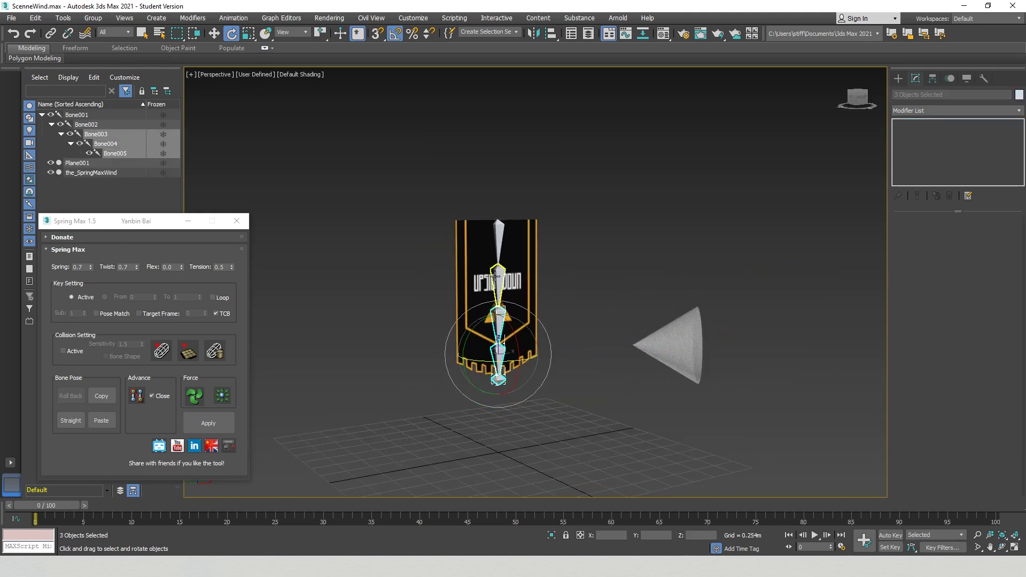
pyautogui.keyDown('ctrl'); pyautogui.click(497, 273); pyautogui.keyUp('ctrl')
pyautogui.keyDown('ctrl'); pyautogui.click(498, 236); pyautogui.keyUp('ctrl')
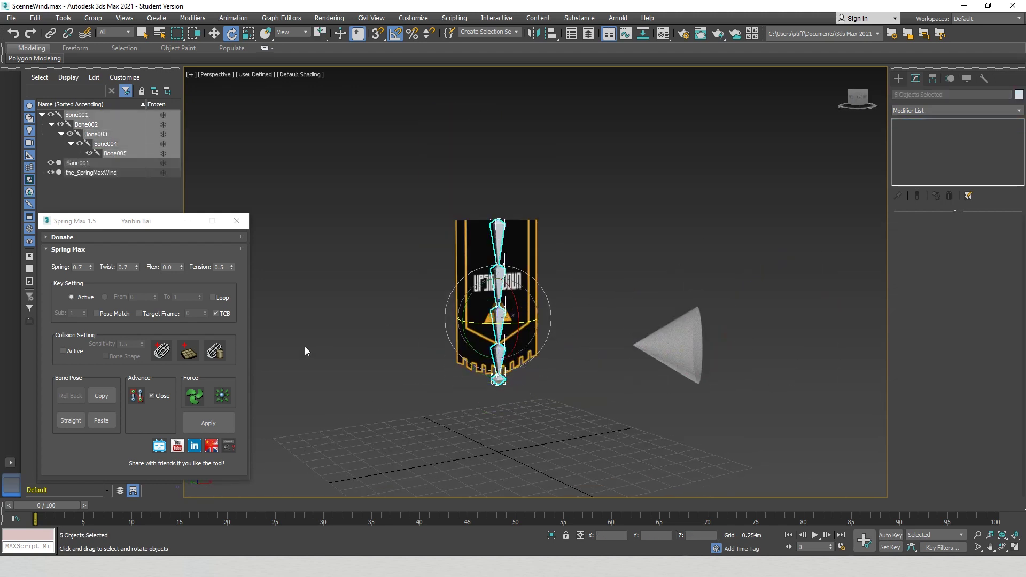
pyautogui.click(212, 425)
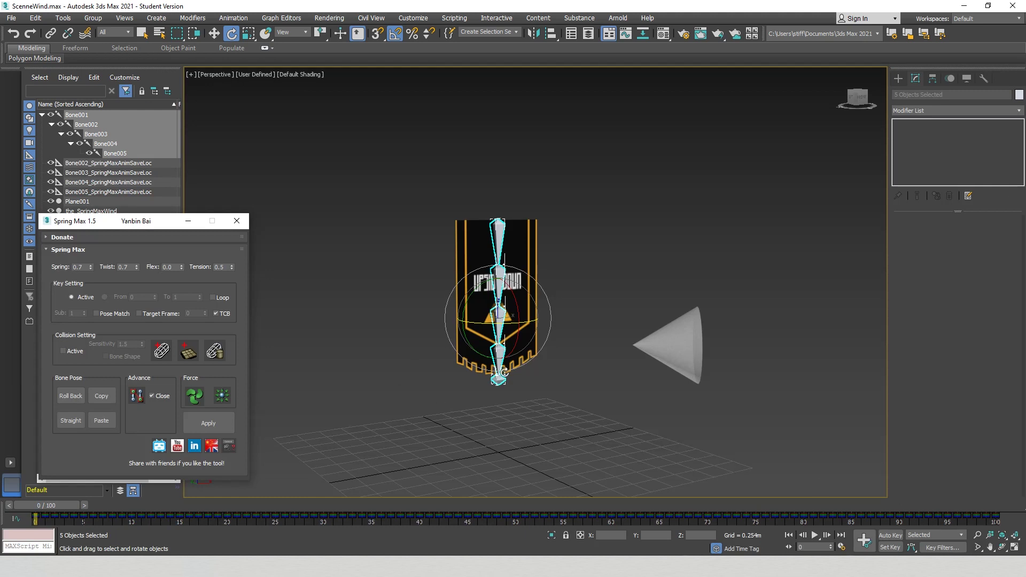
# - Play back the wind animation and check the banner's motion from several angles
pyautogui.moveTo(46, 508); pyautogui.dragTo(550, 525)
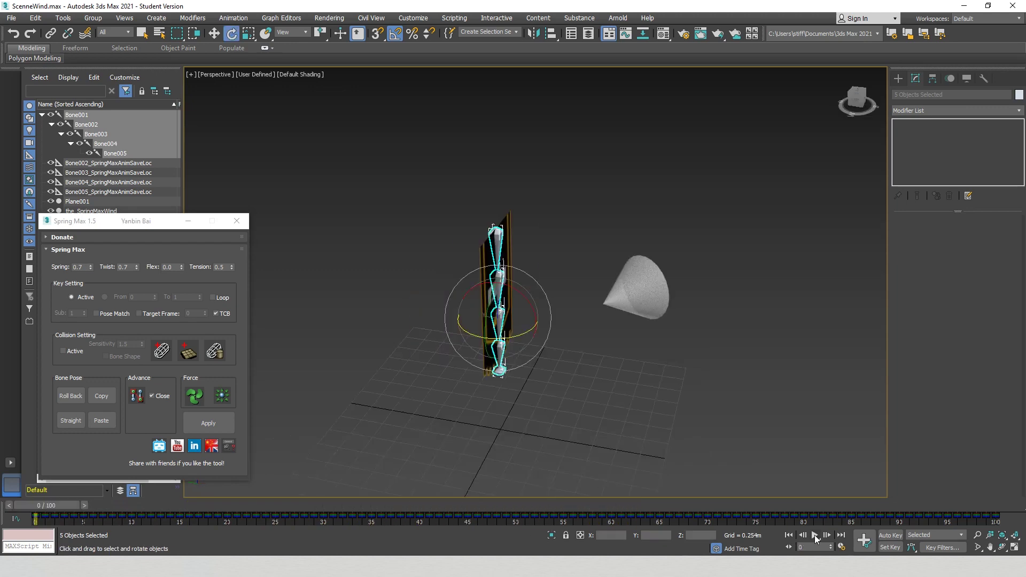
pyautogui.click(814, 534)
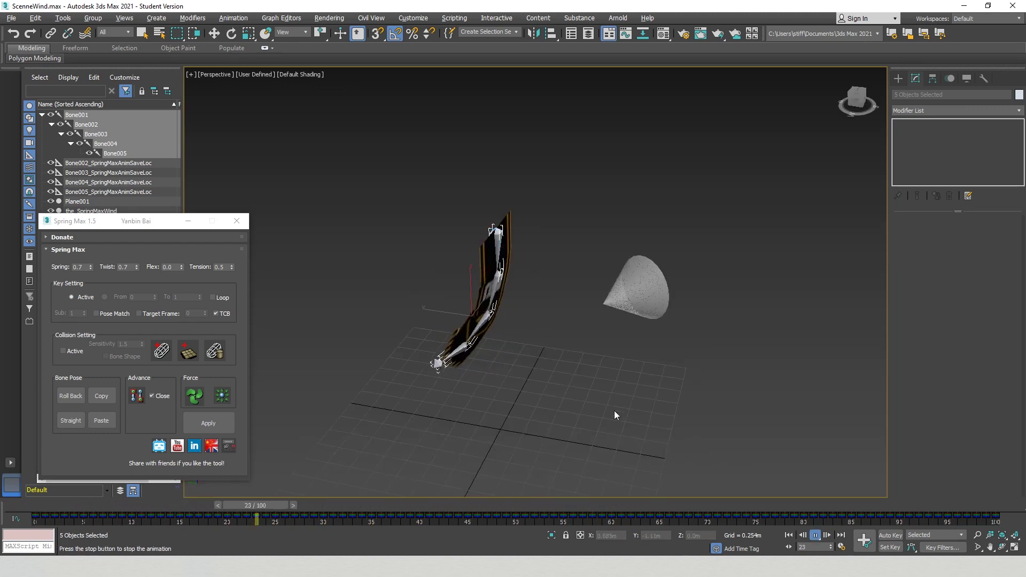
pyautogui.keyDown('alt'); pyautogui.moveTo(614, 411); pyautogui.dragTo(538, 397, button='middle'); pyautogui.keyUp('alt')
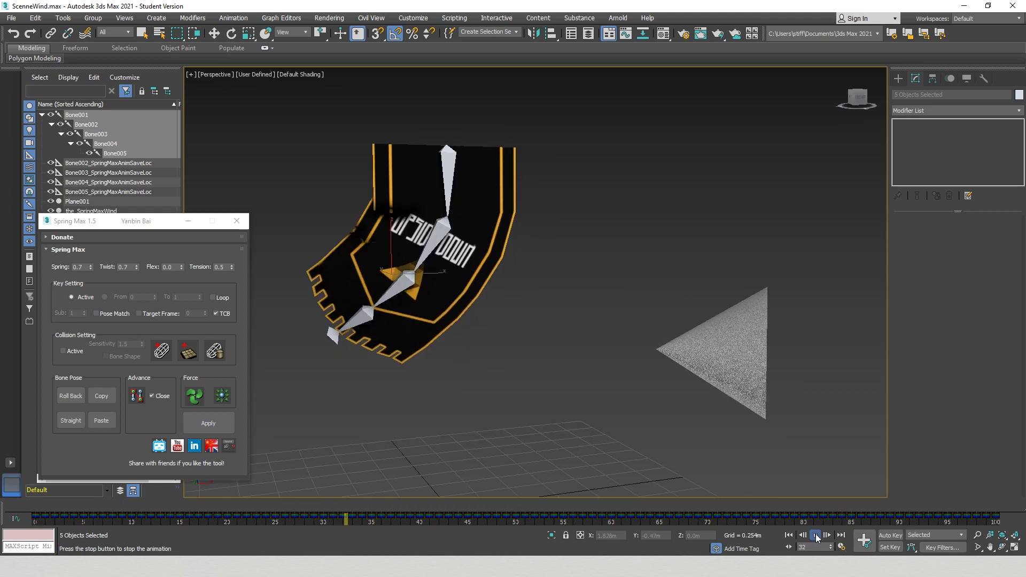
pyautogui.click(816, 537)
# - Go to frame 18, select the banner and examine how its mesh deforms around the bones
pyautogui.moveTo(357, 502); pyautogui.dragTo(221, 481)
pyautogui.press('e')
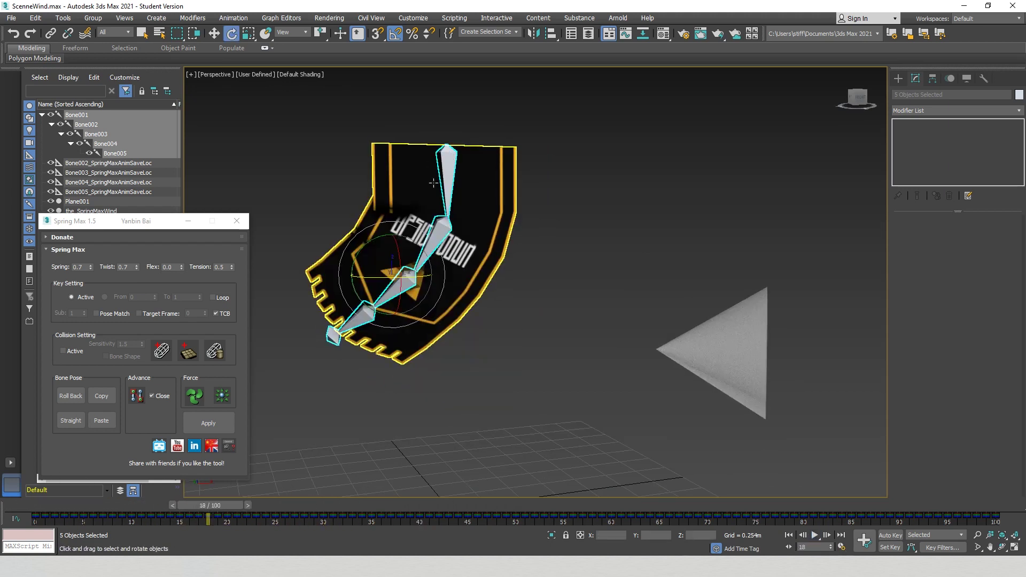
pyautogui.click(449, 320)
pyautogui.click(449, 319)
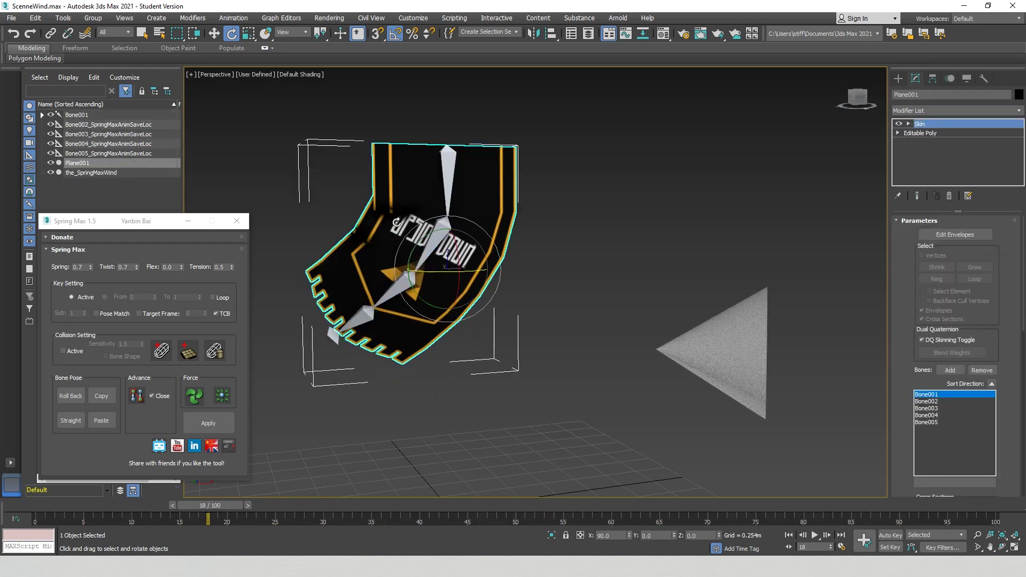
pyautogui.keyDown('alt'); pyautogui.moveTo(406, 314); pyautogui.dragTo(439, 212, button='middle'); pyautogui.keyUp('alt')
pyautogui.scroll(3, 438, 212)
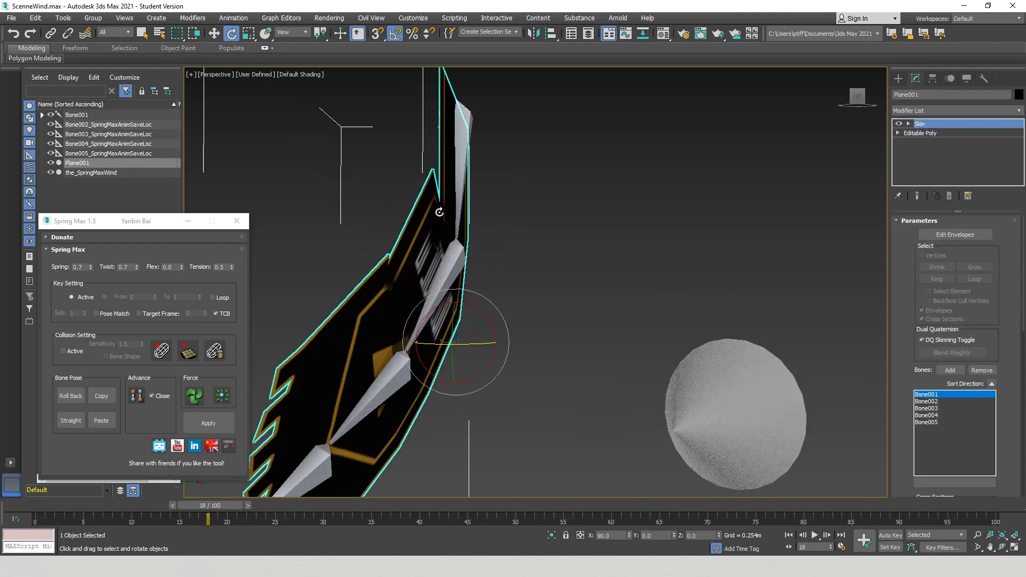
pyautogui.scroll(-1, 439, 213)
pyautogui.keyDown('alt'); pyautogui.moveTo(488, 262); pyautogui.dragTo(465, 321, button='middle'); pyautogui.keyUp('alt')
pyautogui.scroll(-3, 444, 312)
# - Return to frame 0, enter Envelope editing on the banner's Skin modifier and select Bone002's envelope
pyautogui.moveTo(231, 506); pyautogui.dragTo(32, 506)
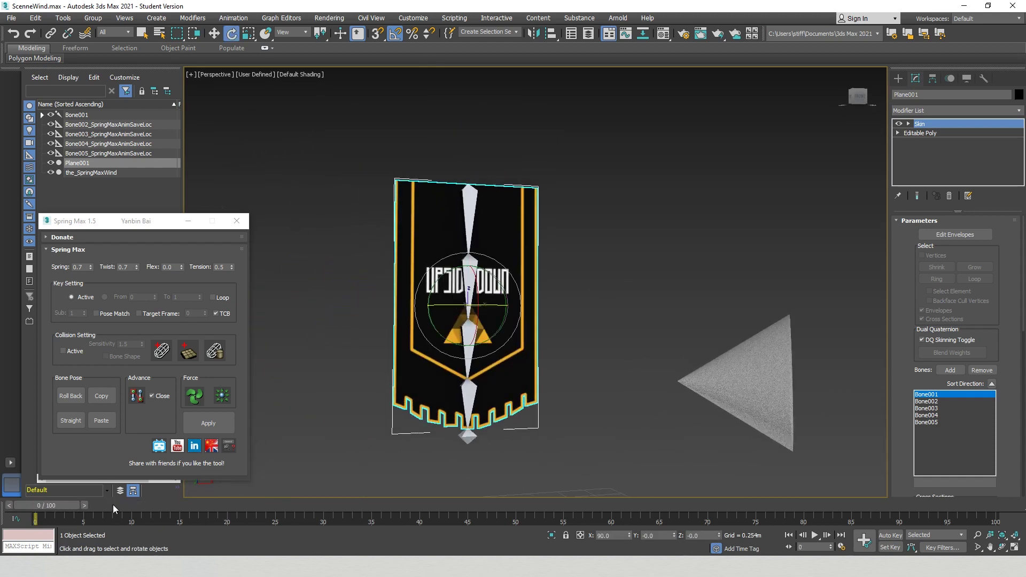
pyautogui.press('F3')
pyautogui.press('F3')
pyautogui.click(588, 311)
pyautogui.click(517, 260)
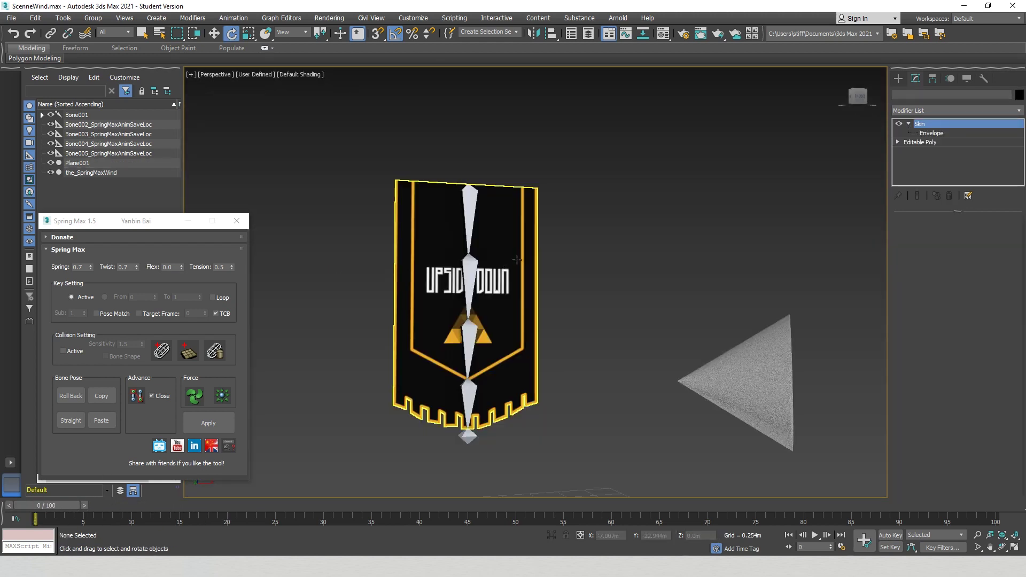
pyautogui.click(932, 133)
pyautogui.scroll(3, 470, 241)
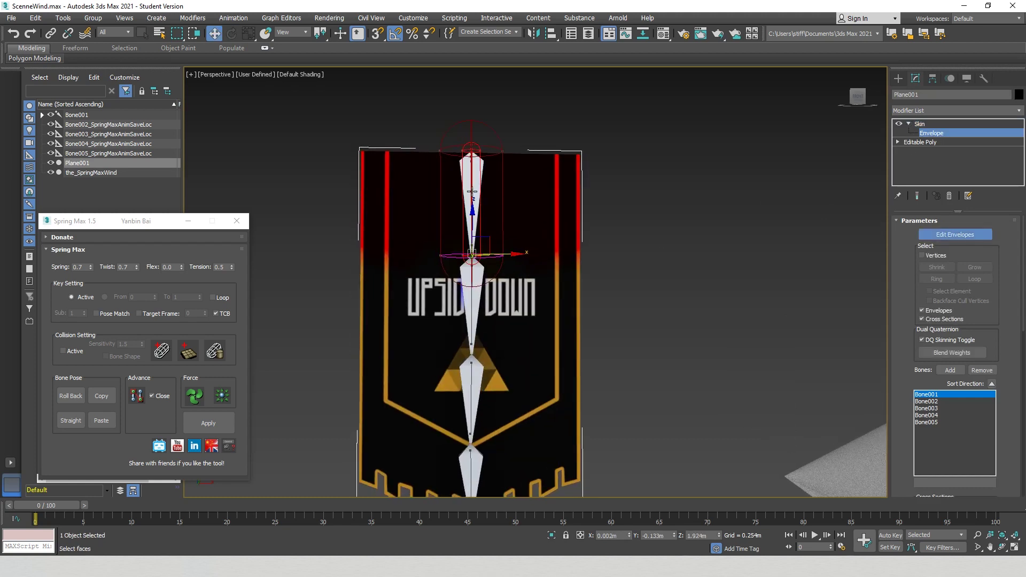
pyautogui.click(469, 305)
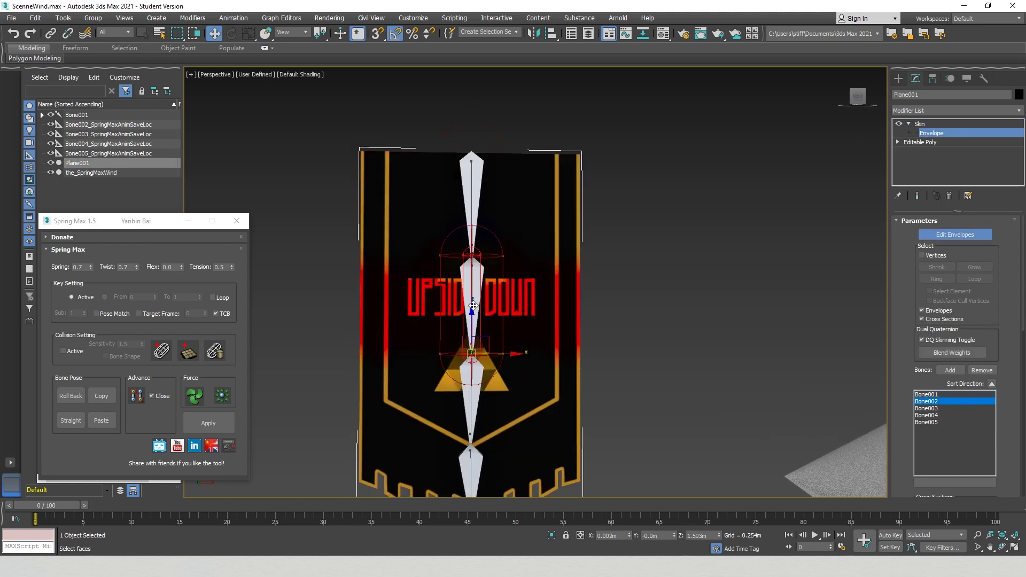
# - Examine the skin envelopes of the bones down to Bone005, ending with Bone001's envelope selected
pyautogui.click(470, 372)
pyautogui.click(459, 417)
pyautogui.moveTo(486, 449); pyautogui.dragTo(486, 403, button='middle')
pyautogui.click(458, 428)
pyautogui.moveTo(504, 439)
pyautogui.keyDown('alt'); pyautogui.mouseDown(button='middle')
pyautogui.moveTo(392, 443)
pyautogui.moveTo(502, 438)
pyautogui.mouseUp(button='middle'); pyautogui.keyUp('alt')
pyautogui.scroll(-2, 486, 265)
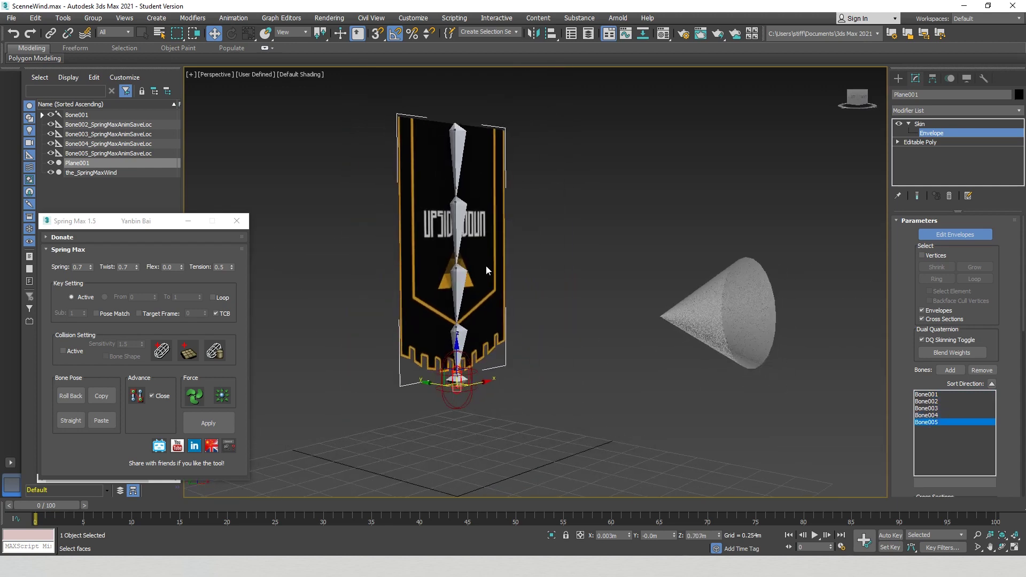
pyautogui.scroll(2, 486, 266)
pyautogui.moveTo(486, 265); pyautogui.dragTo(503, 388, button='middle')
pyautogui.click(458, 230)
pyautogui.scroll(2, 510, 286)
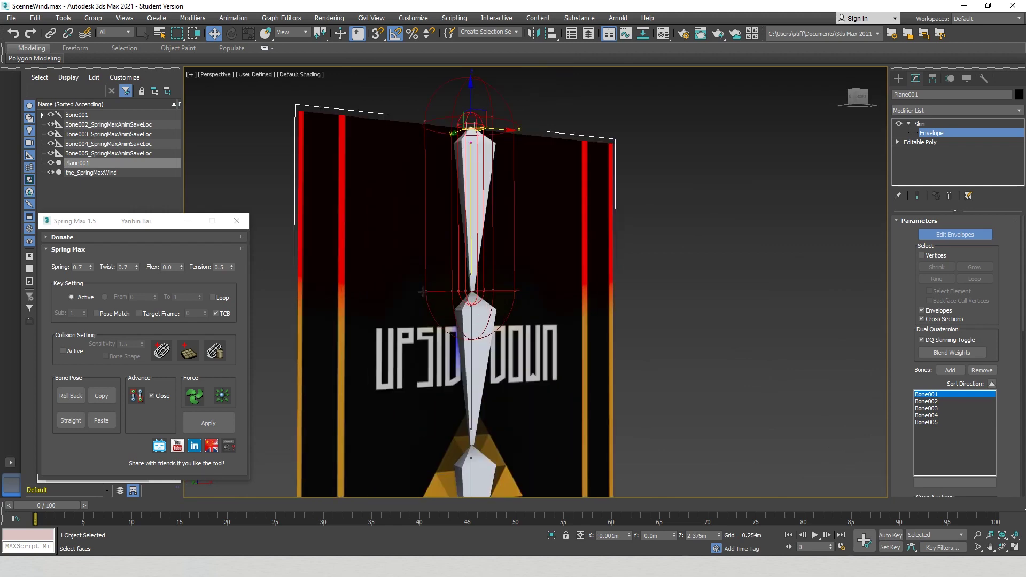
# - Assign an unused plain grey default material to the banner in place of its flag texture
pyautogui.press('F4')
pyautogui.press('F4')
pyautogui.scroll(-2, 556, 308)
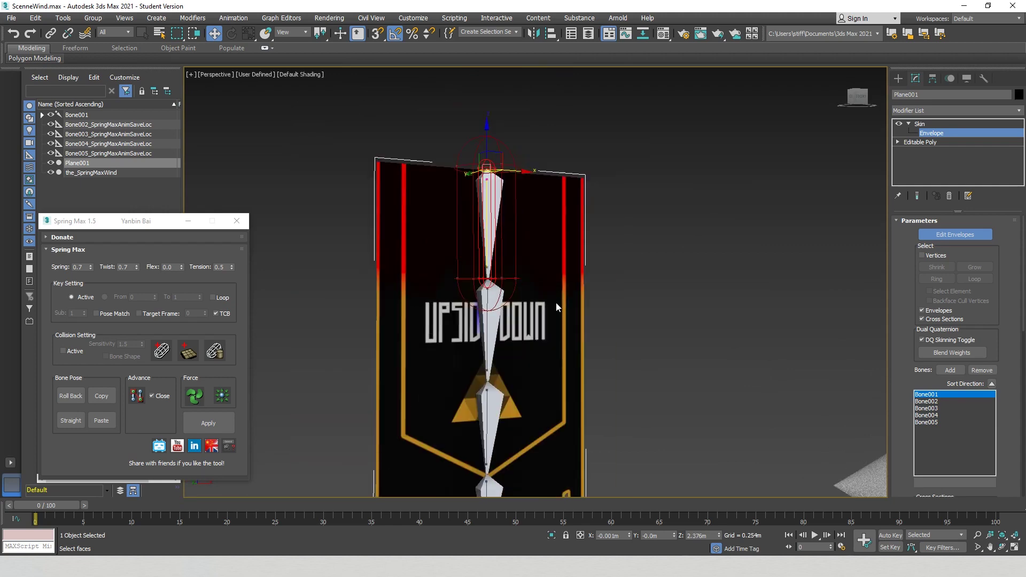
pyautogui.press('m')
pyautogui.click(49, 207)
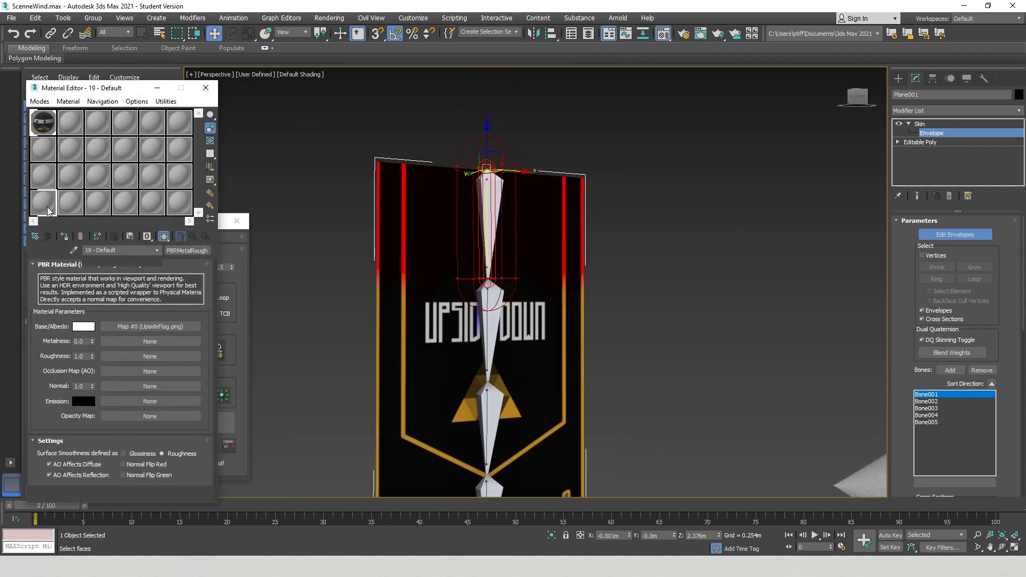
pyautogui.click(64, 236)
pyautogui.press('m')
pyautogui.scroll(-3, 439, 314)
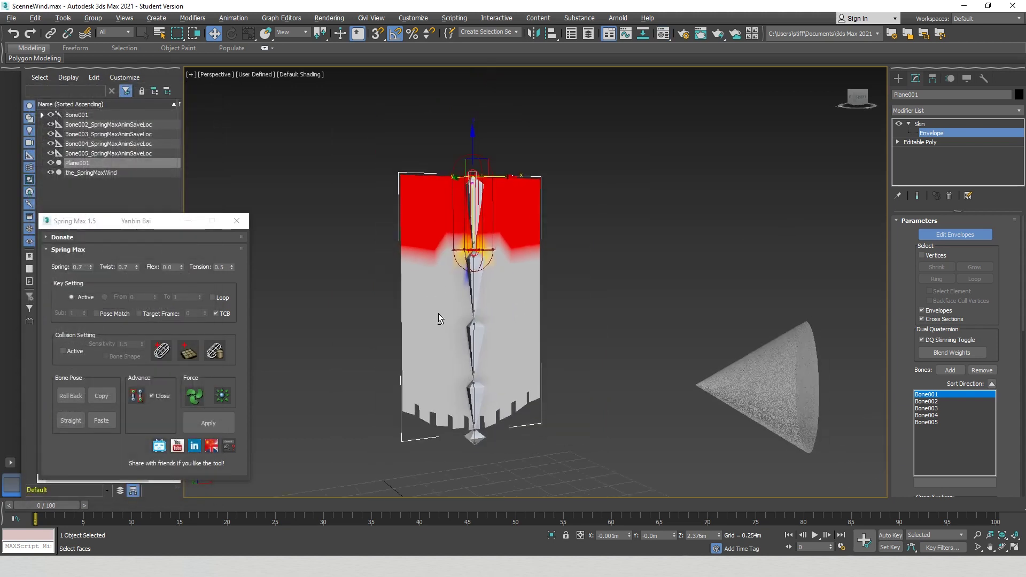
pyautogui.scroll(2, 470, 289)
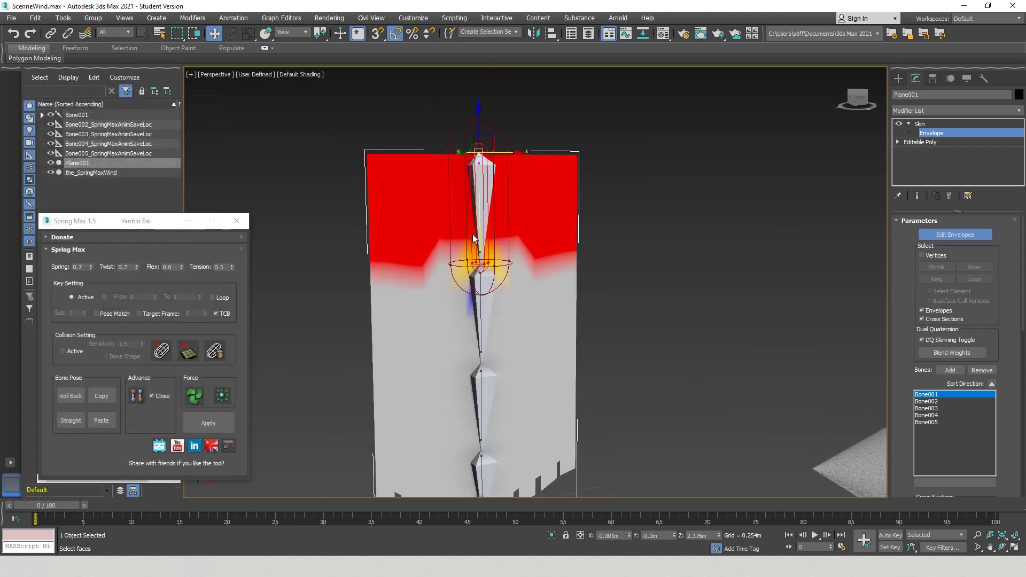
# - Turn on Paint Weights with Paint Blend Weights and smooth Bone001's weights across the banner around the bone's lower end
pyautogui.click(482, 209)
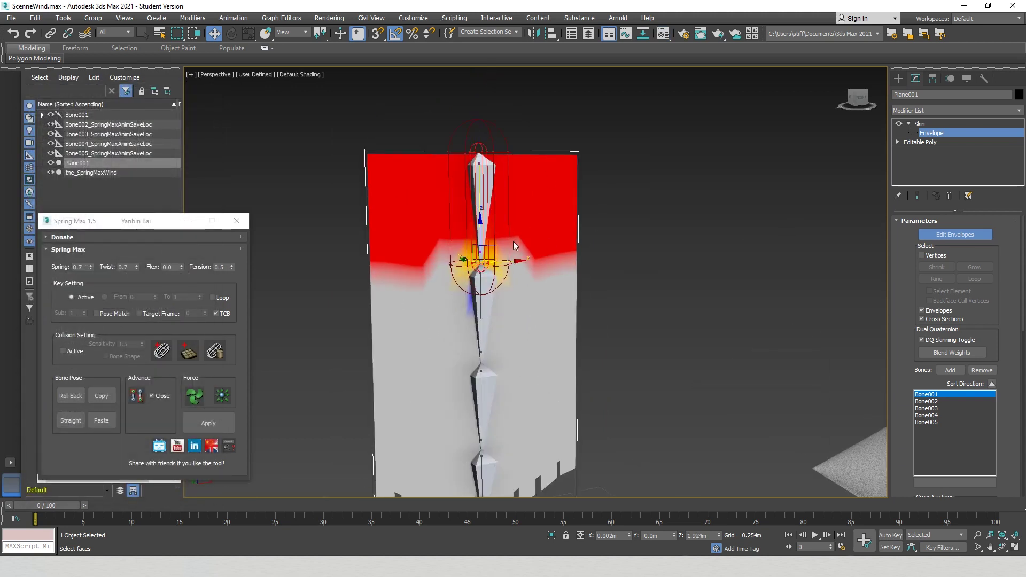
pyautogui.keyDown('alt'); pyautogui.moveTo(549, 260); pyautogui.dragTo(496, 260, button='middle'); pyautogui.keyUp('alt')
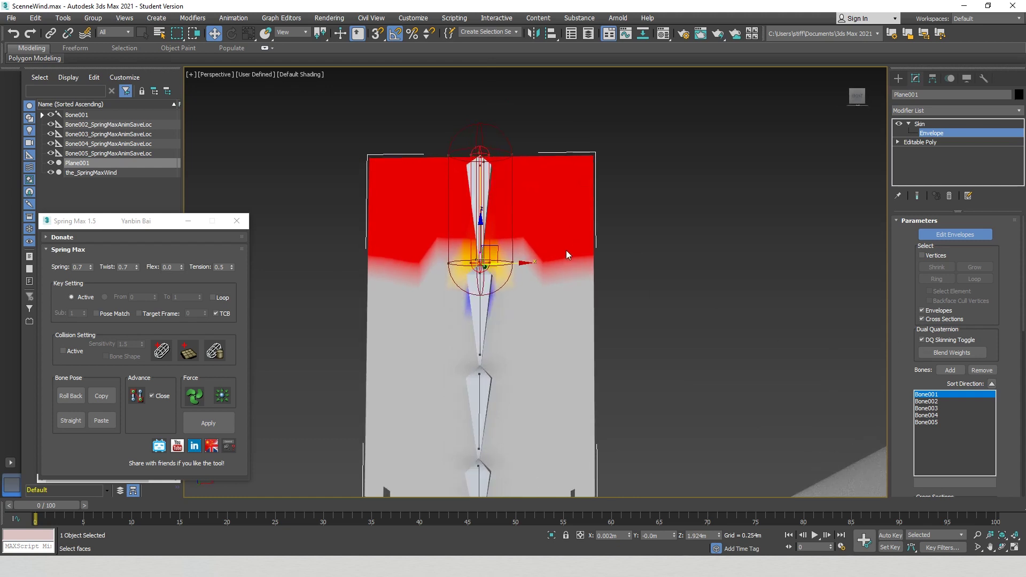
pyautogui.scroll(-5, 915, 370)
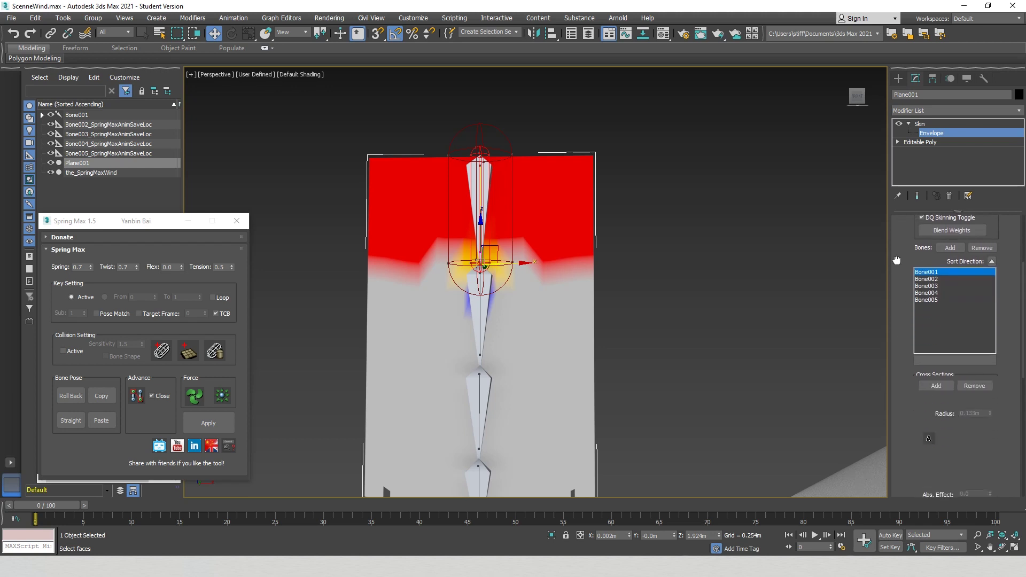
pyautogui.scroll(-7, 899, 386)
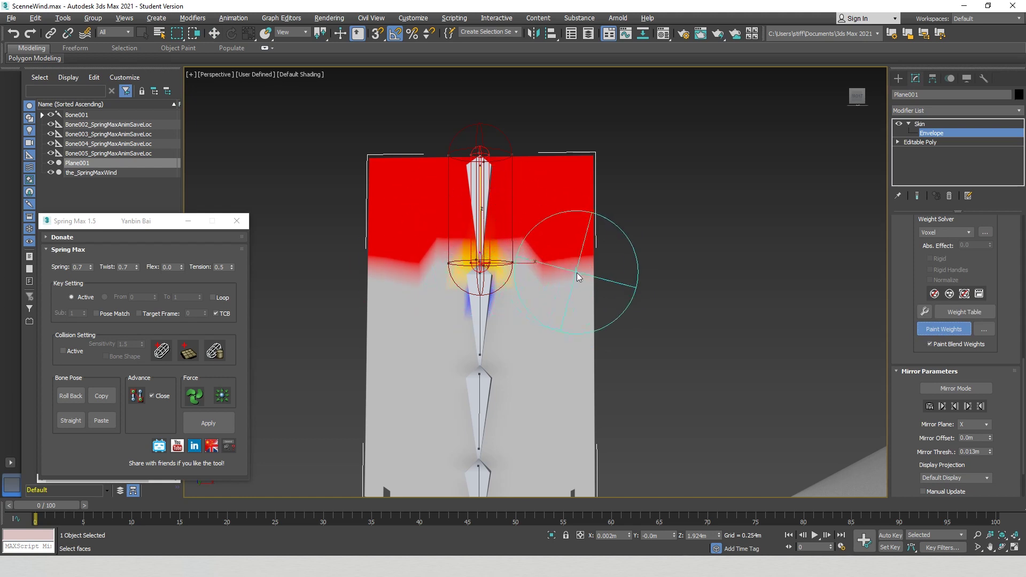
pyautogui.keyDown('alt'); pyautogui.moveTo(577, 276); pyautogui.dragTo(617, 301, button='middle'); pyautogui.keyUp('alt')
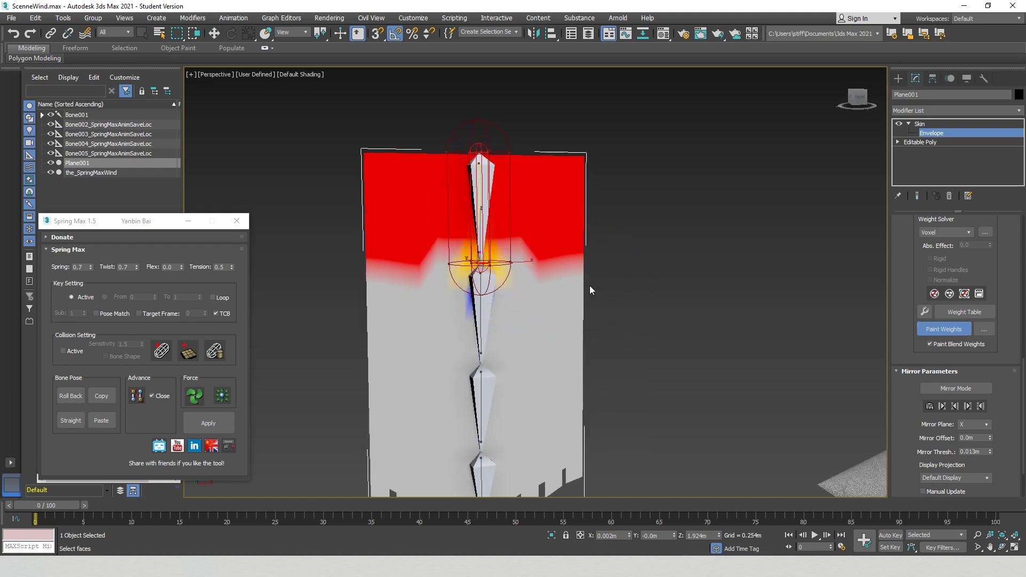
pyautogui.moveTo(540, 262)
pyautogui.mouseDown()
pyautogui.moveTo(428, 261)
pyautogui.moveTo(403, 247)
pyautogui.moveTo(473, 265)
pyautogui.moveTo(553, 266)
pyautogui.mouseUp()
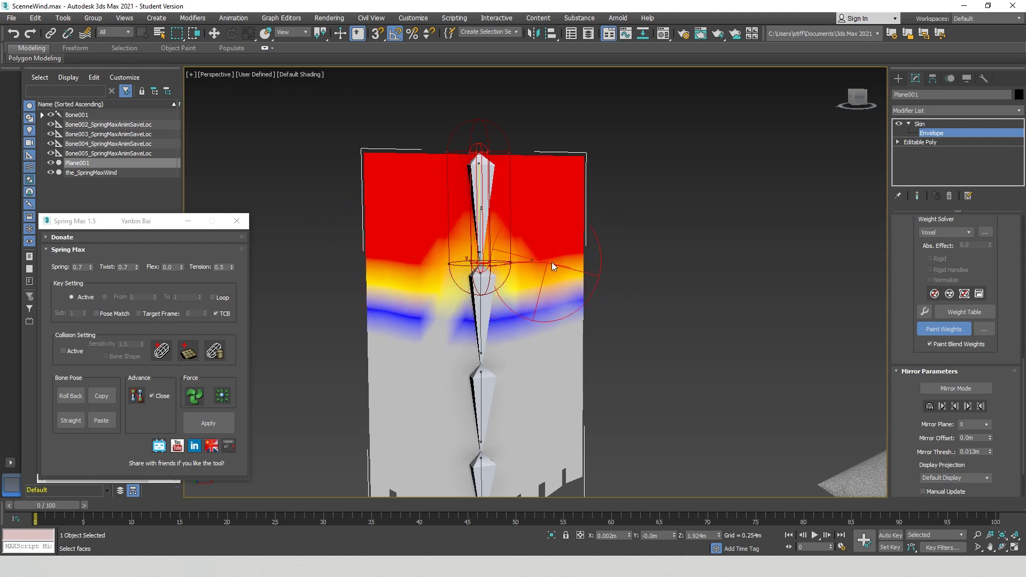
pyautogui.moveTo(628, 245)
pyautogui.keyDown('alt'); pyautogui.mouseDown(button='middle')
pyautogui.moveTo(573, 289)
pyautogui.moveTo(634, 252)
pyautogui.mouseUp(button='middle'); pyautogui.keyUp('alt')
pyautogui.moveTo(540, 268)
pyautogui.mouseDown()
pyautogui.moveTo(480, 278)
pyautogui.moveTo(534, 277)
pyautogui.moveTo(402, 279)
pyautogui.mouseUp()
pyautogui.moveTo(555, 271)
pyautogui.keyDown('alt'); pyautogui.mouseDown(button='middle')
pyautogui.moveTo(511, 331)
pyautogui.moveTo(572, 332)
pyautogui.mouseUp(button='middle'); pyautogui.keyUp('alt')
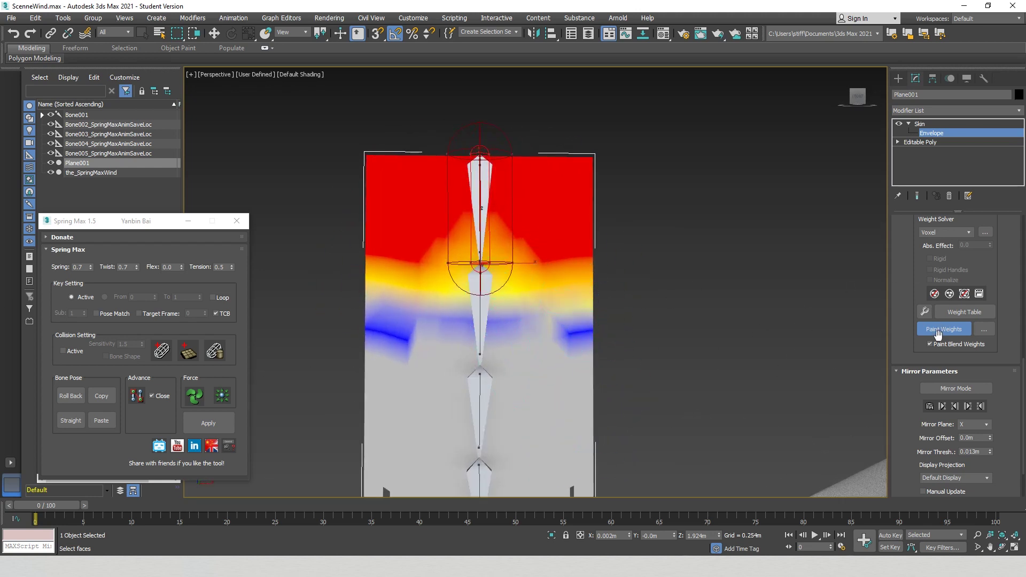
# - Select Bone002's envelope and paint blended weights across the full banner width around both ends of the bone
pyautogui.click(479, 311)
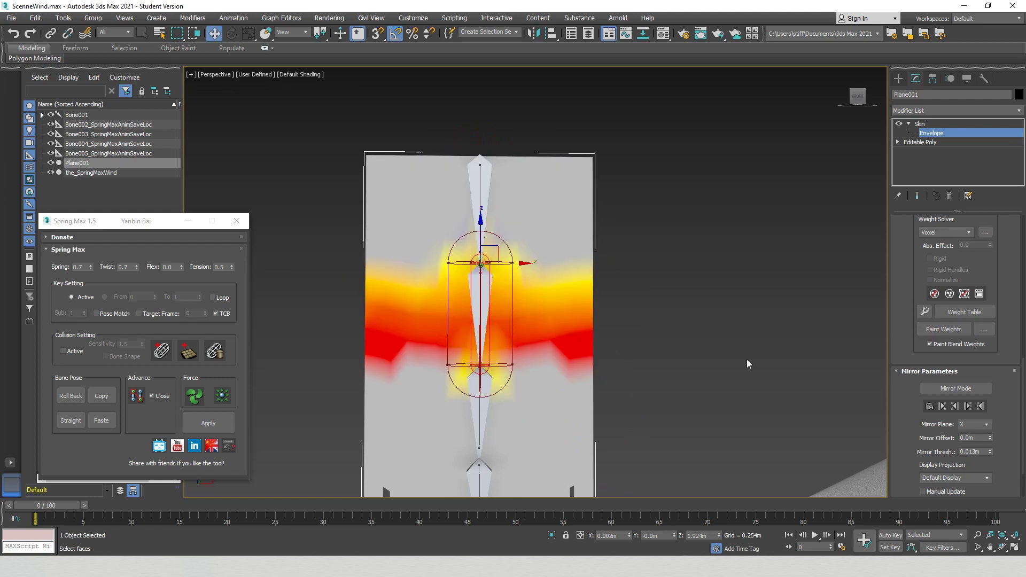
pyautogui.moveTo(579, 277); pyautogui.dragTo(376, 262)
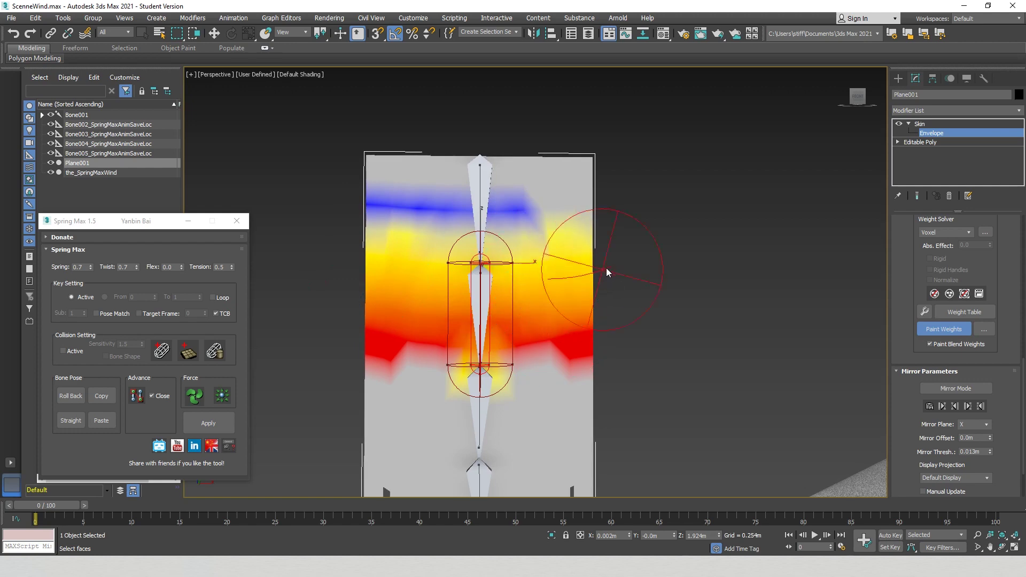
pyautogui.moveTo(606, 273); pyautogui.dragTo(464, 379)
pyautogui.keyDown('alt'); pyautogui.moveTo(672, 381); pyautogui.dragTo(643, 342, button='middle'); pyautogui.keyUp('alt')
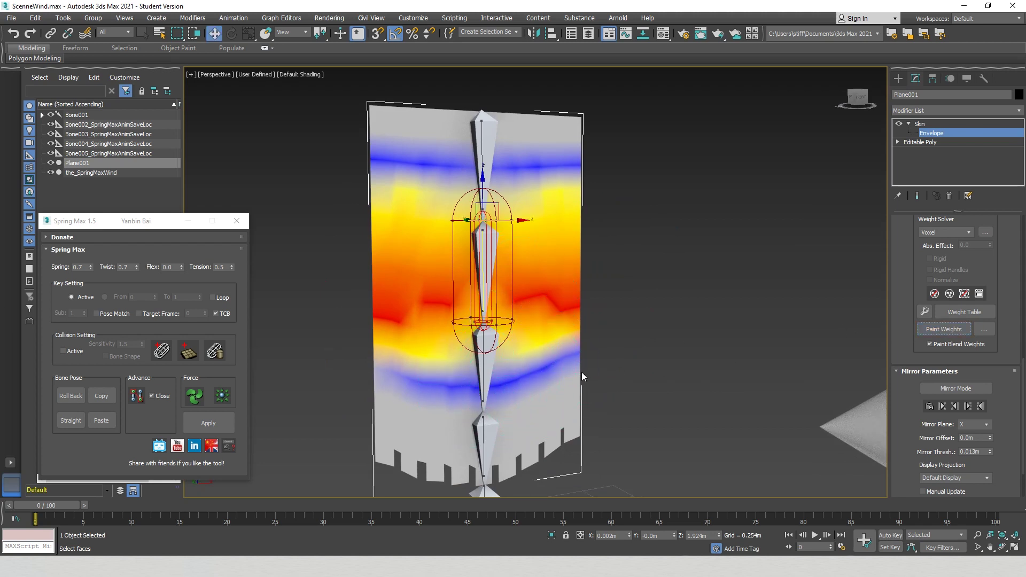
# - Select Bone003's envelope and paint blended weights across the banner around that bone
pyautogui.moveTo(582, 377); pyautogui.dragTo(605, 343, button='middle')
pyautogui.click(503, 332)
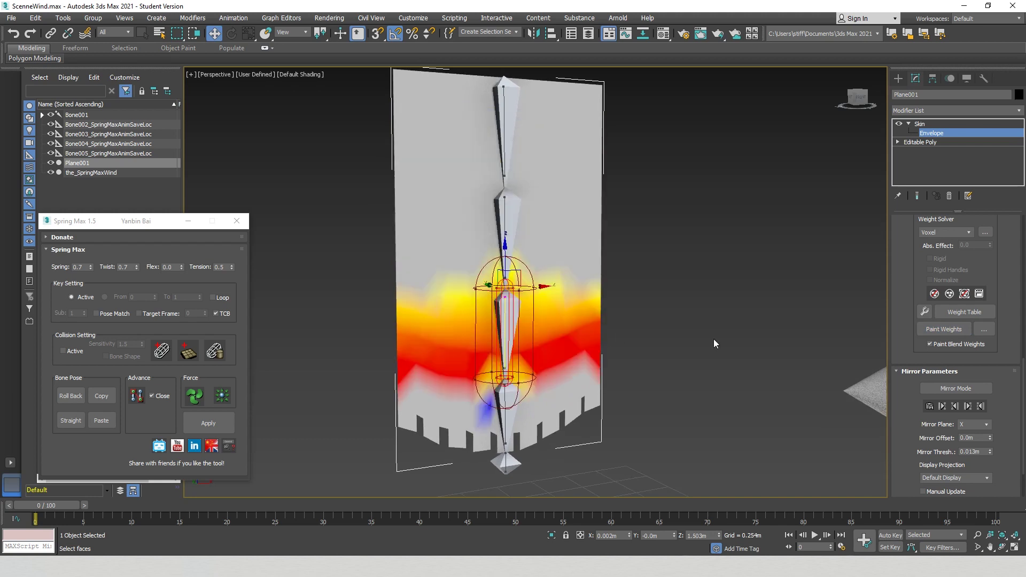
pyautogui.keyDown('alt'); pyautogui.moveTo(588, 363); pyautogui.dragTo(565, 359, button='middle'); pyautogui.keyUp('alt')
pyautogui.moveTo(542, 291)
pyautogui.mouseDown()
pyautogui.moveTo(371, 283)
pyautogui.moveTo(464, 361)
pyautogui.mouseUp()
pyautogui.click(944, 329)
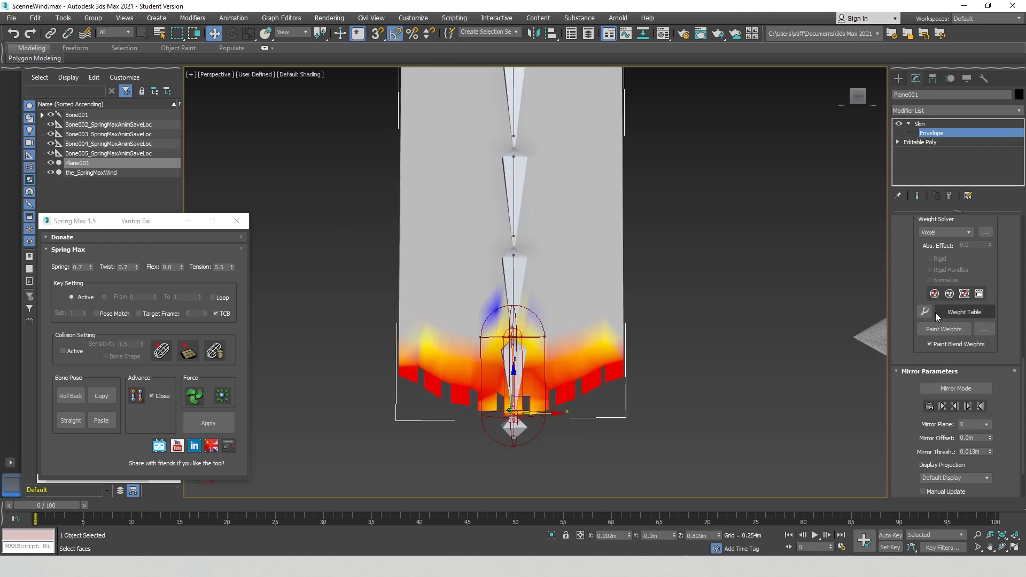
# - Paint blended weights for Bone004 across the banner's lower part and for Bone005 along its notched bottom edge
pyautogui.click(948, 333)
pyautogui.moveTo(597, 342)
pyautogui.mouseDown()
pyautogui.moveTo(419, 348)
pyautogui.moveTo(463, 339)
pyautogui.moveTo(412, 332)
pyautogui.mouseUp()
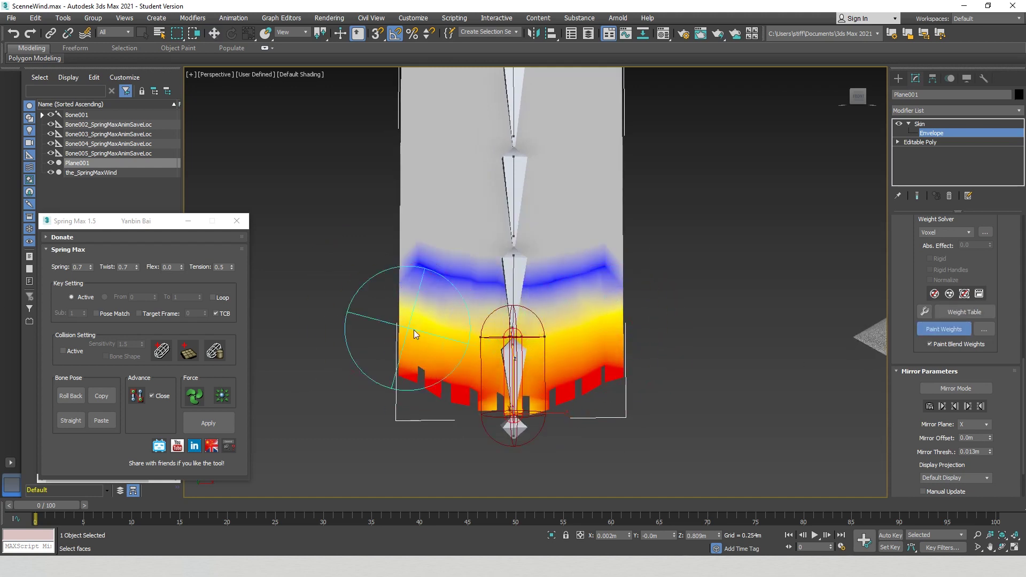
pyautogui.rightClick(412, 332)
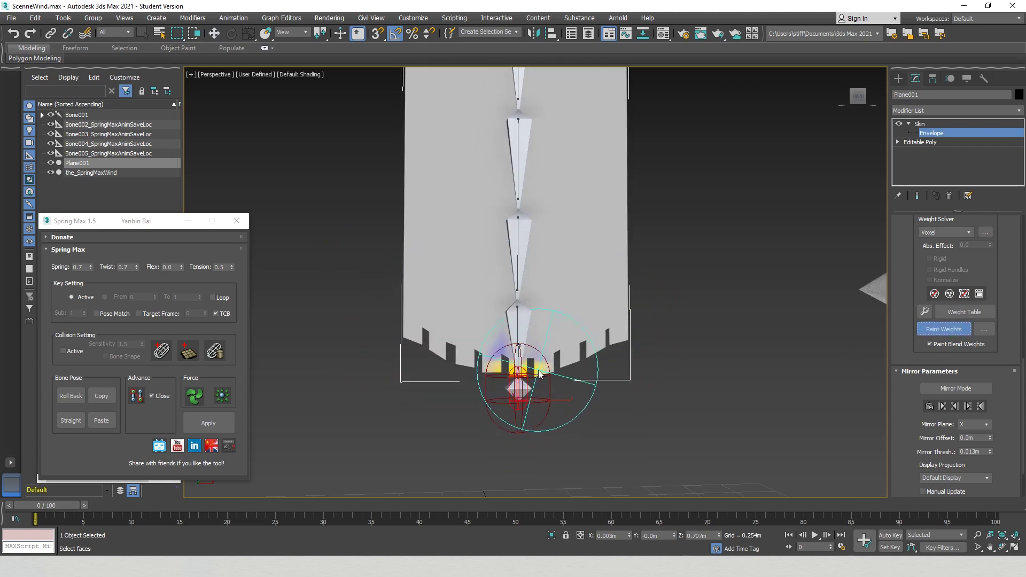
pyautogui.moveTo(539, 374)
pyautogui.mouseDown()
pyautogui.moveTo(584, 344)
pyautogui.moveTo(460, 331)
pyautogui.moveTo(583, 326)
pyautogui.mouseUp()
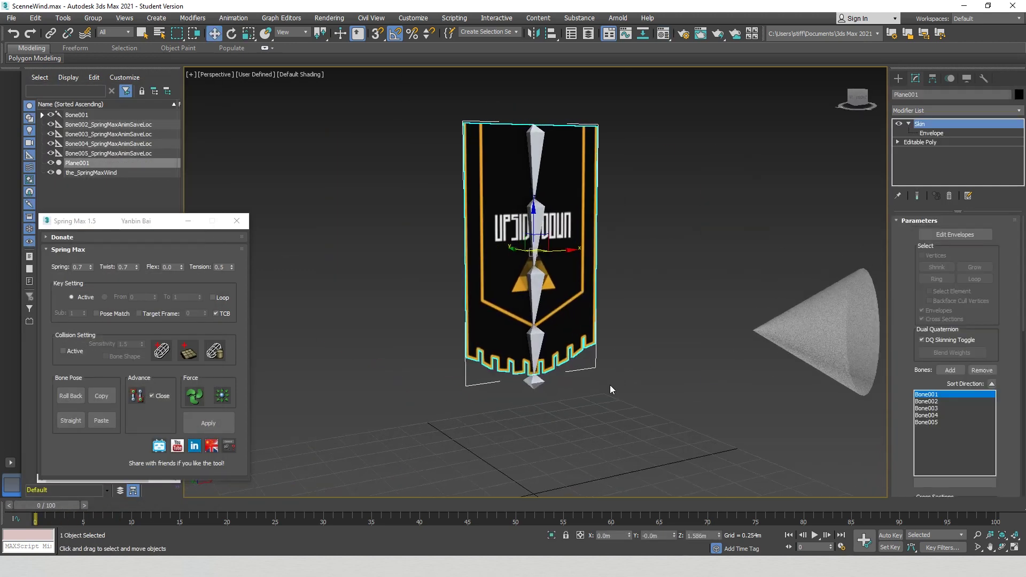
# - Deselect the banner, play back the animation and check the repainted deformation from several angles in shaded and wireframe display
pyautogui.click(610, 384)
pyautogui.click(815, 537)
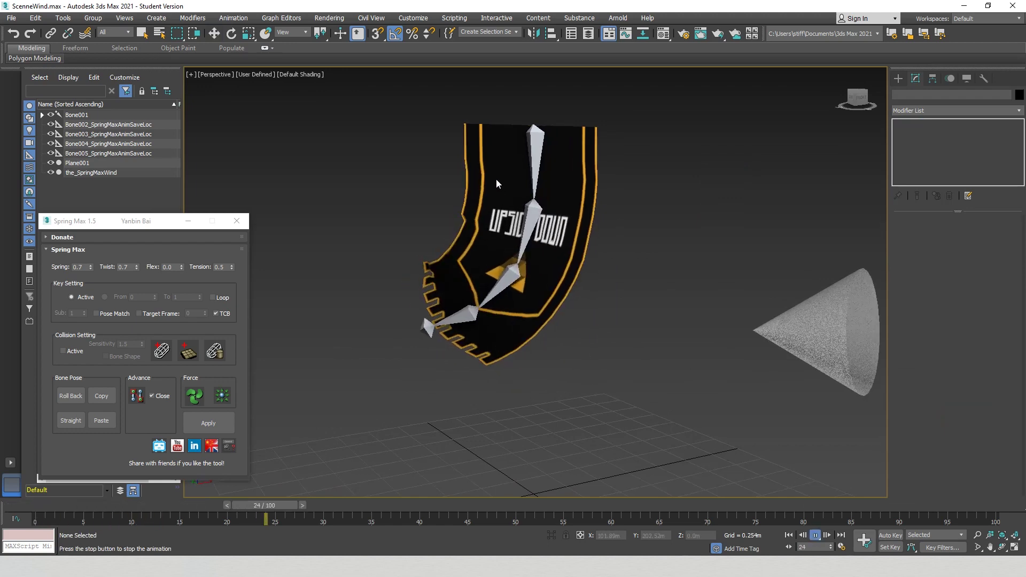
pyautogui.keyDown('alt'); pyautogui.moveTo(620, 332); pyautogui.dragTo(556, 352, button='middle'); pyautogui.keyUp('alt')
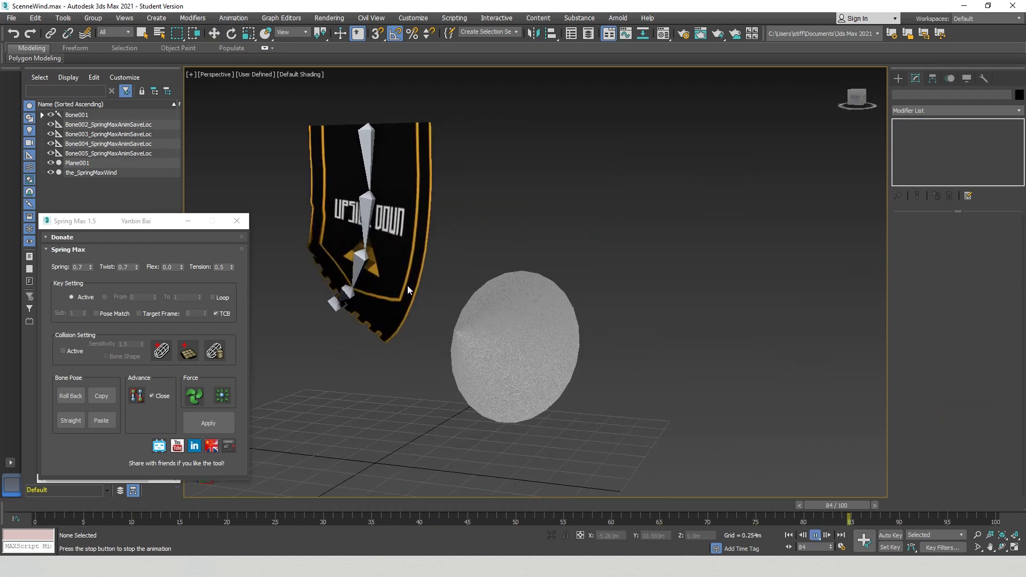
pyautogui.moveTo(407, 286)
pyautogui.keyDown('alt'); pyautogui.mouseDown(button='middle')
pyautogui.moveTo(450, 318)
pyautogui.moveTo(544, 338)
pyautogui.moveTo(515, 347)
pyautogui.moveTo(618, 326)
pyautogui.mouseUp(button='middle'); pyautogui.keyUp('alt')
pyautogui.press('F3')
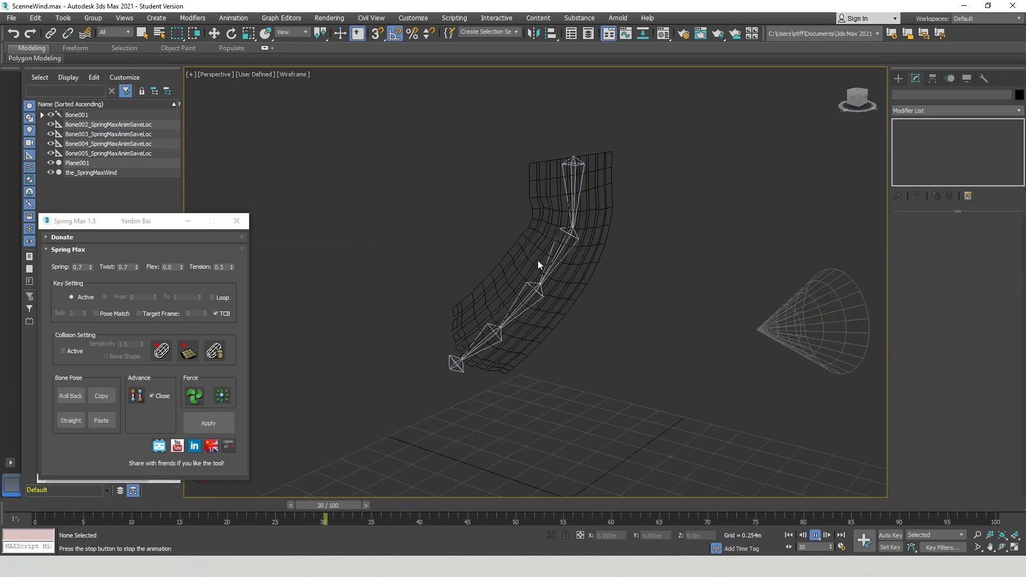
pyautogui.press('F3')
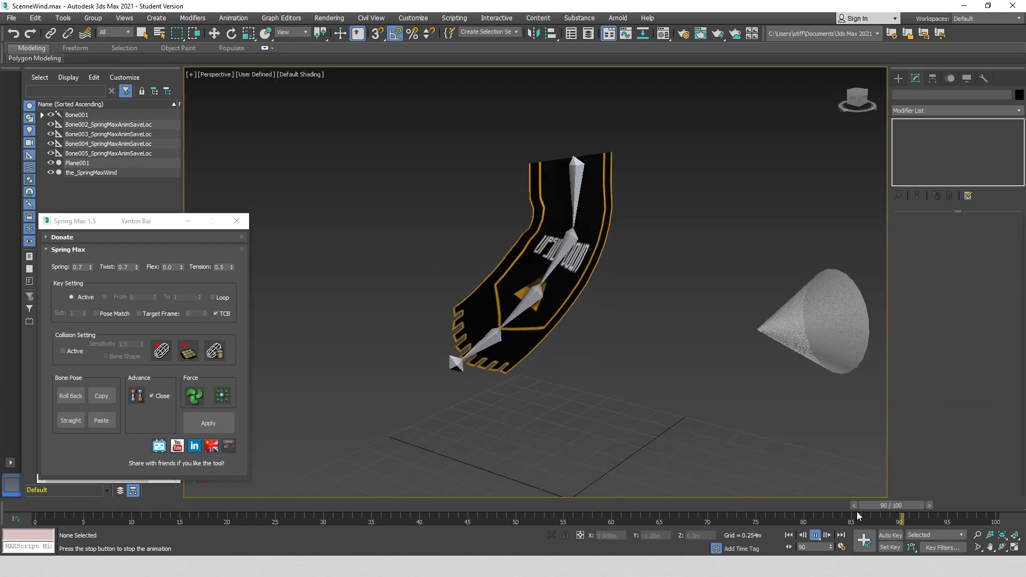
pyautogui.click(823, 537)
# - Move the wind force cone in front of the banner and rotate it to about 19.7° in Z, aimed at the banner
pyautogui.press('w')
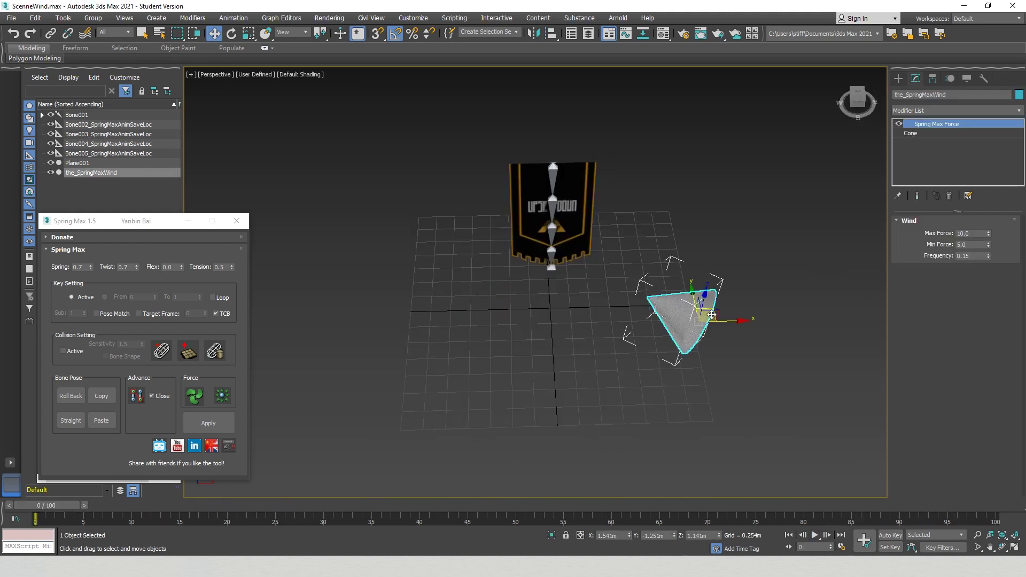
pyautogui.moveTo(714, 314); pyautogui.dragTo(644, 372)
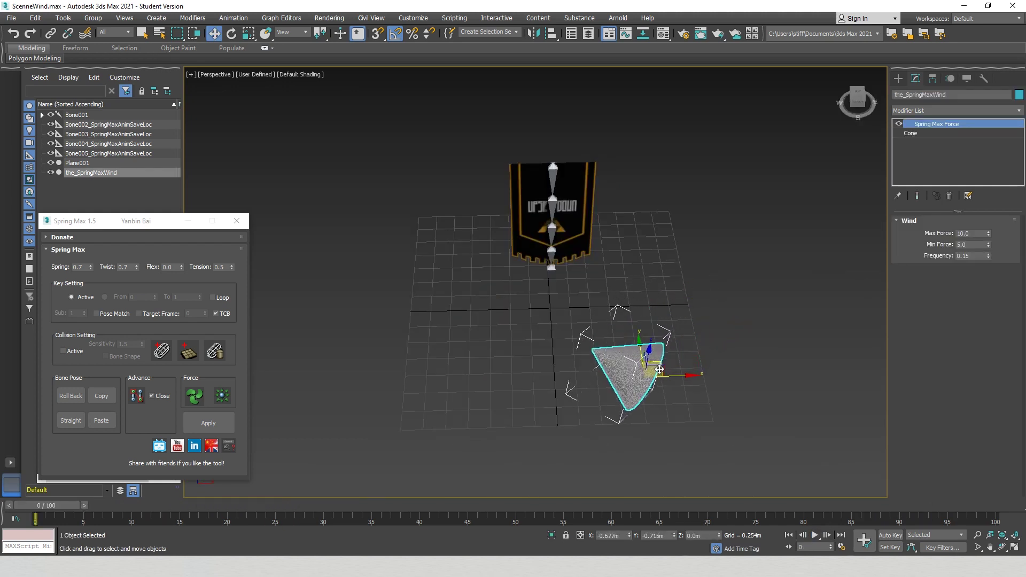
pyautogui.press('e')
pyautogui.moveTo(630, 415); pyautogui.dragTo(605, 417)
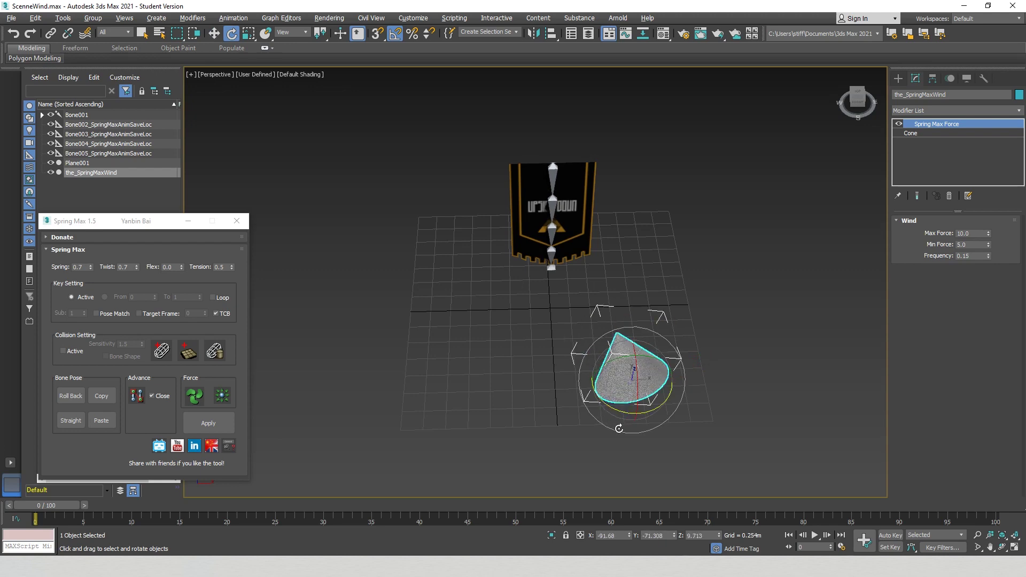
pyautogui.keyDown('alt'); pyautogui.moveTo(619, 429); pyautogui.dragTo(588, 427, button='middle'); pyautogui.keyUp('alt')
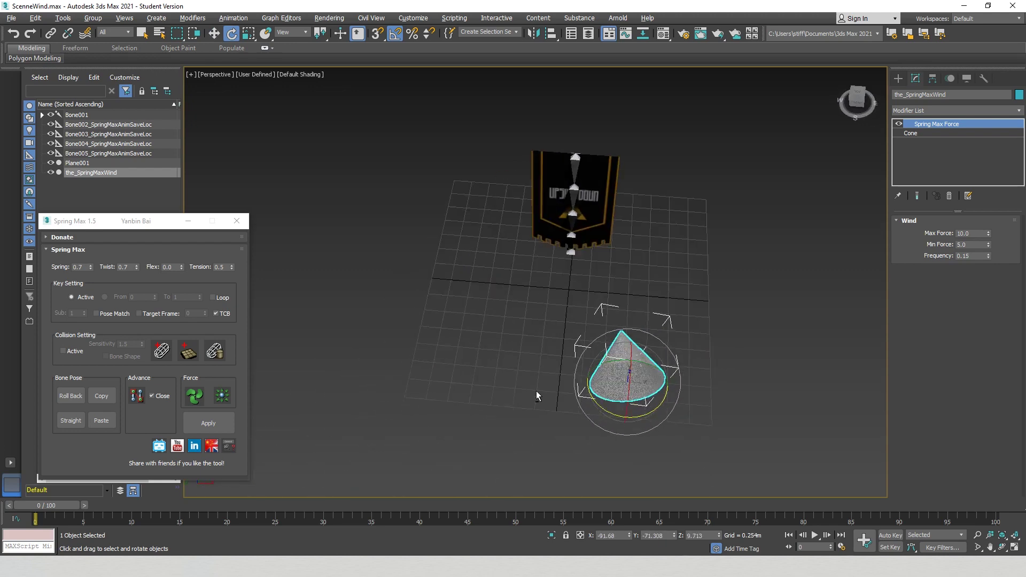
pyautogui.moveTo(605, 410); pyautogui.dragTo(611, 412)
pyautogui.keyDown('alt'); pyautogui.moveTo(602, 417); pyautogui.dragTo(645, 368, button='middle'); pyautogui.keyUp('alt')
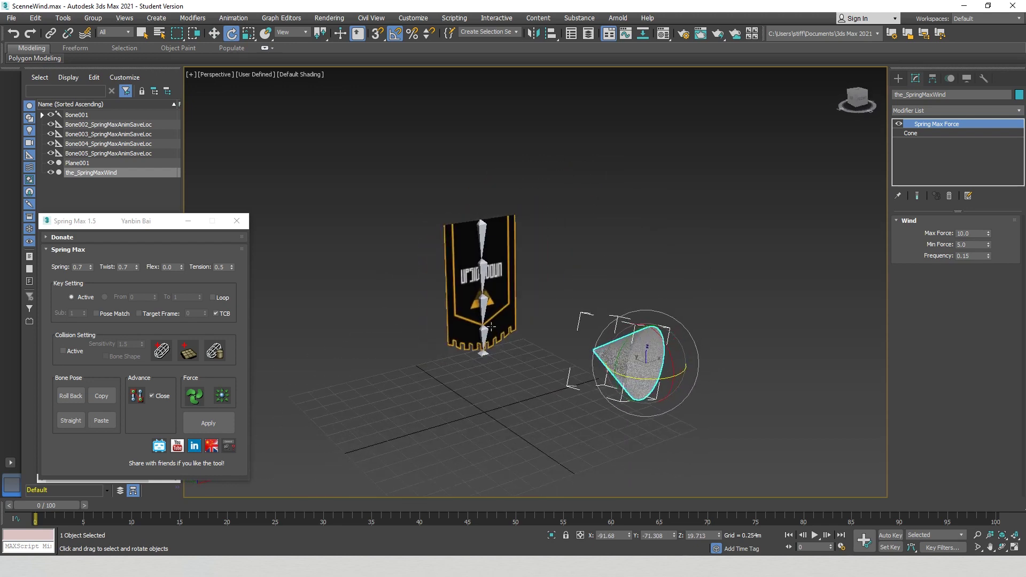
# - Select the whole five-bone chain and reapply the Spring Max simulation with the repositioned wind
pyautogui.scroll(3, 491, 342)
pyautogui.doubleClick(490, 368)
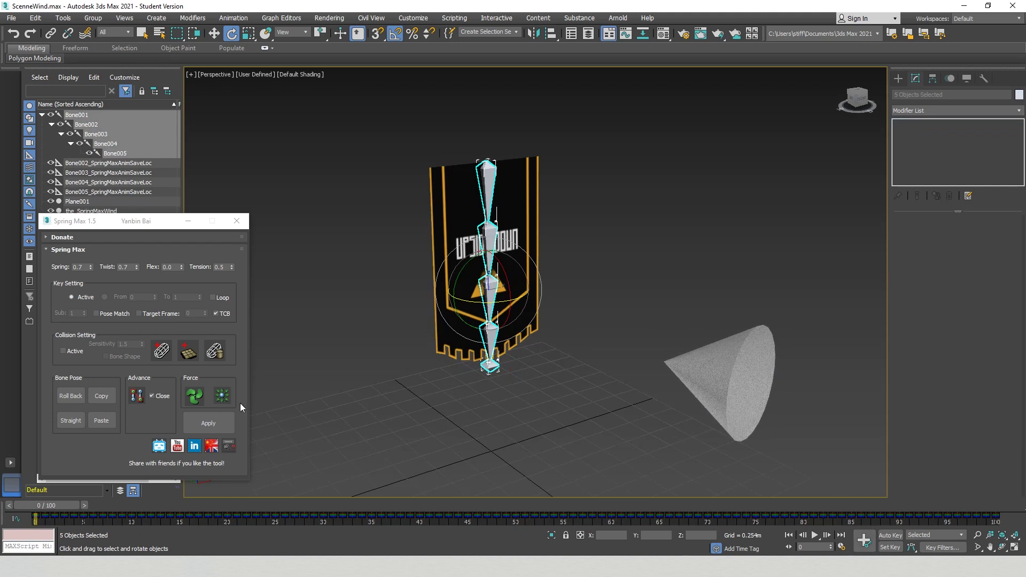
pyautogui.click(208, 424)
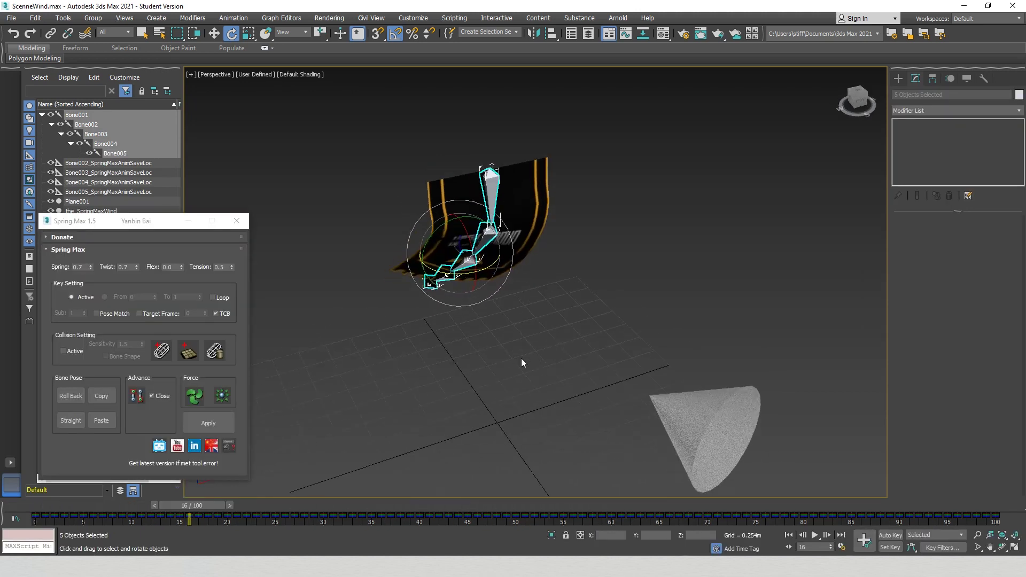
# - Return to frame 0 and play back the new wind simulation to check the banner's motion
pyautogui.moveTo(194, 508); pyautogui.dragTo(32, 484)
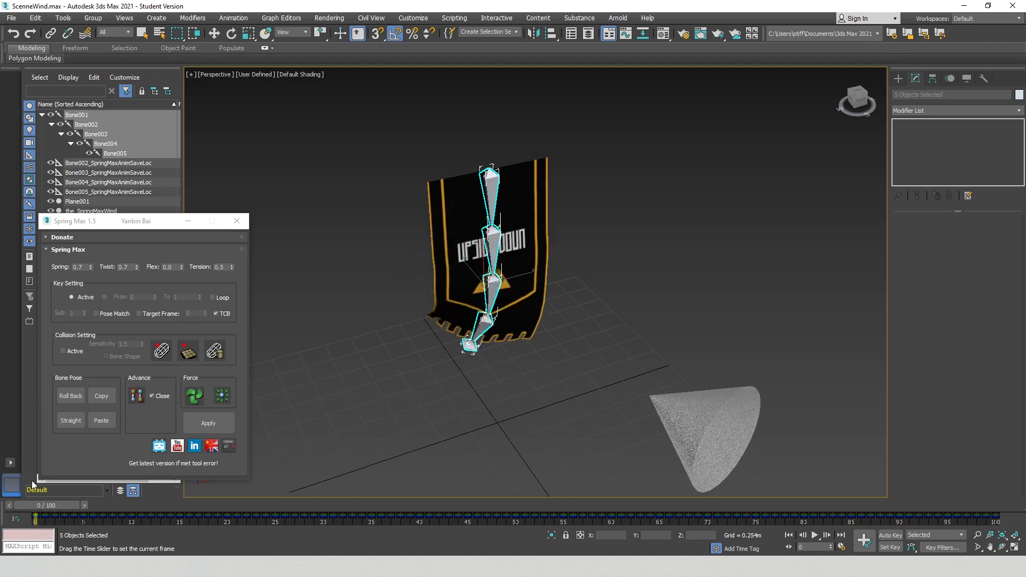
pyautogui.press('e')
pyautogui.scroll(-3, 482, 382)
pyautogui.moveTo(492, 367)
pyautogui.keyDown('alt'); pyautogui.mouseDown(button='middle')
pyautogui.moveTo(580, 343)
pyautogui.moveTo(500, 367)
pyautogui.mouseUp(button='middle'); pyautogui.keyUp('alt')
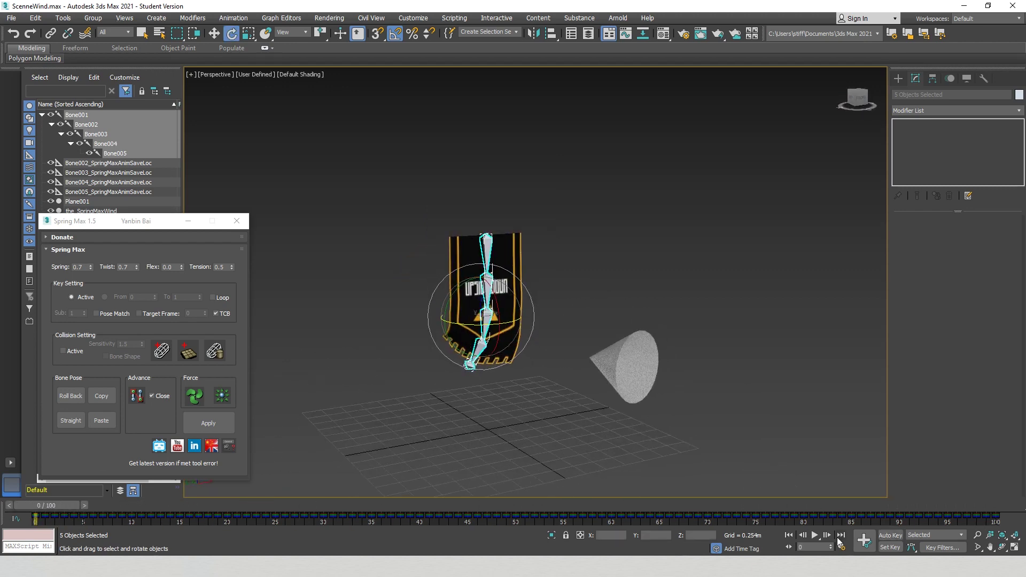
pyautogui.click(815, 536)
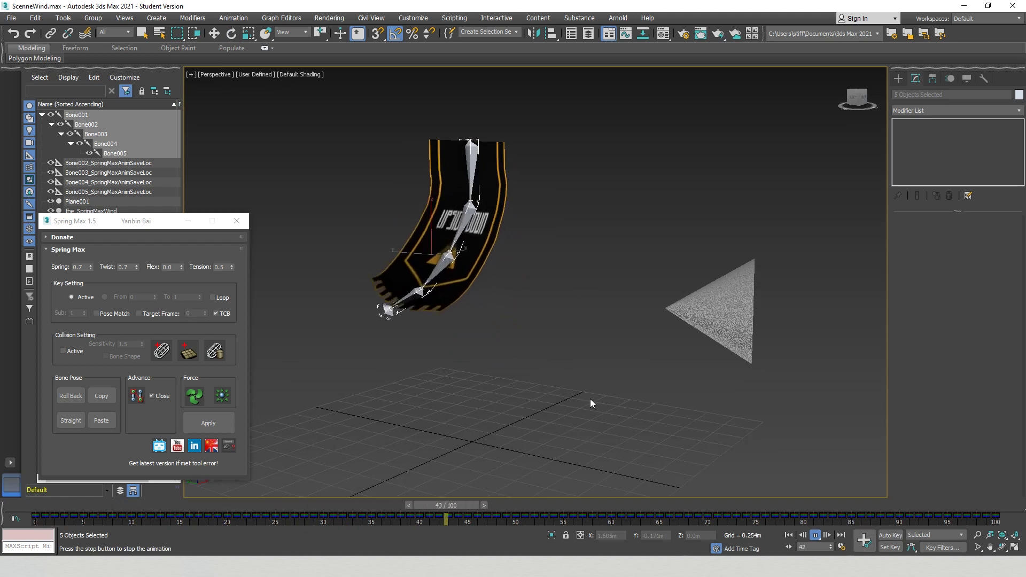
# - Scrub through the baked wind animation at frame 0 onward and delete the bone chain's keys from frames 1 to 14
pyautogui.keyDown('alt'); pyautogui.moveTo(570, 404); pyautogui.dragTo(559, 427, button='middle'); pyautogui.keyUp('alt')
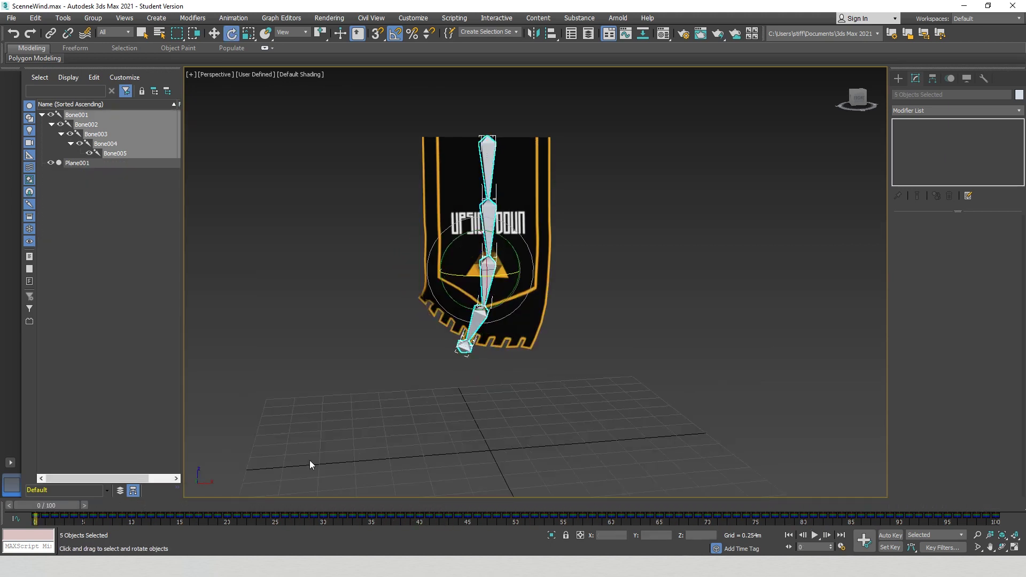
pyautogui.moveTo(68, 507); pyautogui.dragTo(950, 521)
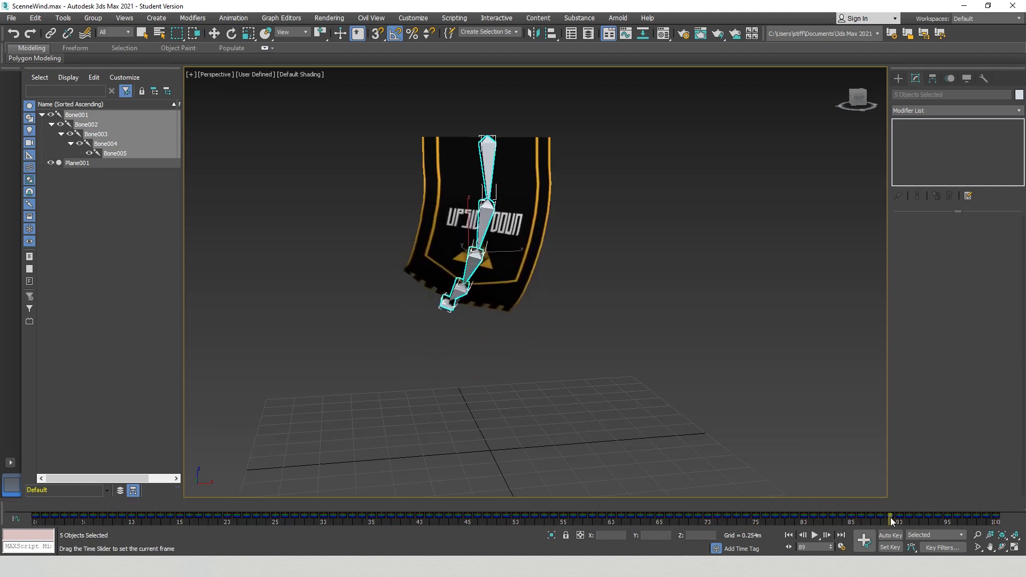
pyautogui.moveTo(235, 532); pyautogui.dragTo(42, 533)
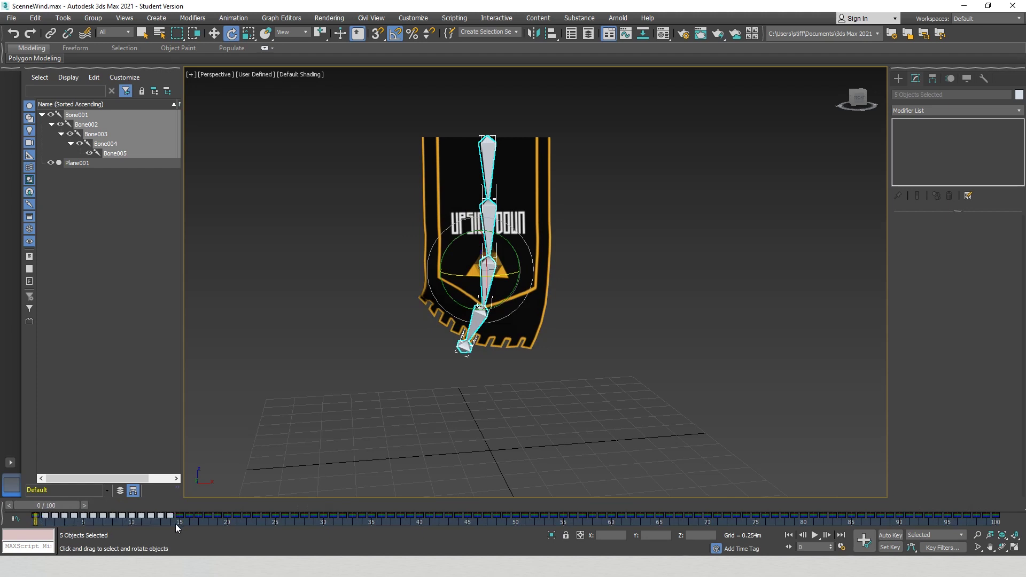
pyautogui.press('Delete')
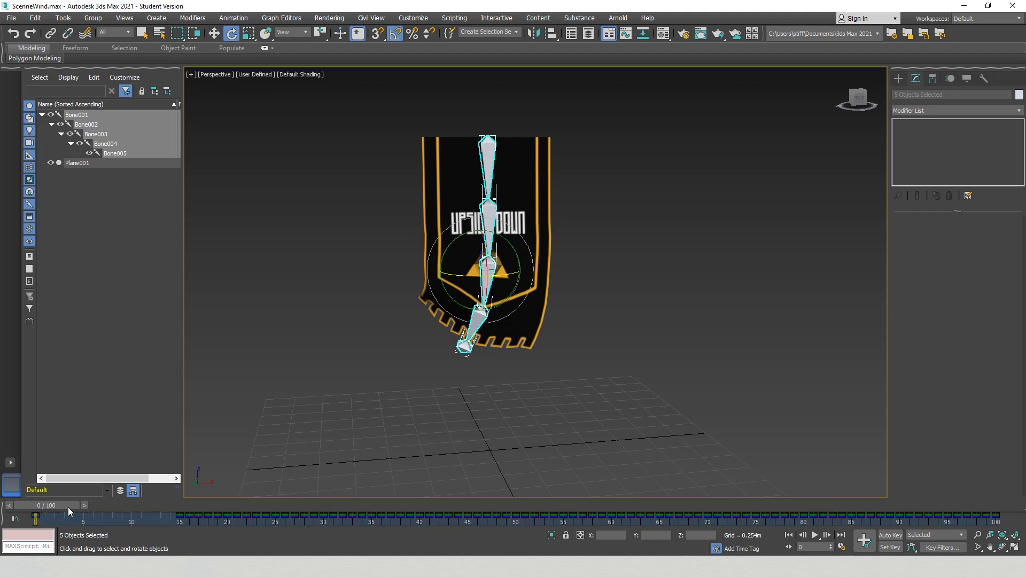
# - Find a matching pose at frame 80 and delete all the bone chain's keys after that frame
pyautogui.moveTo(69, 508); pyautogui.dragTo(804, 518)
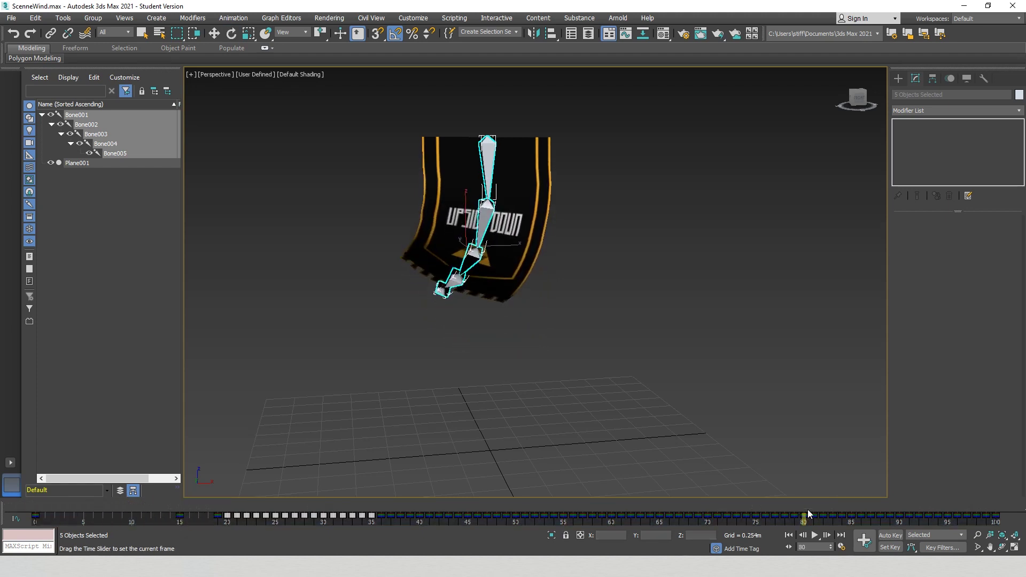
pyautogui.press('e')
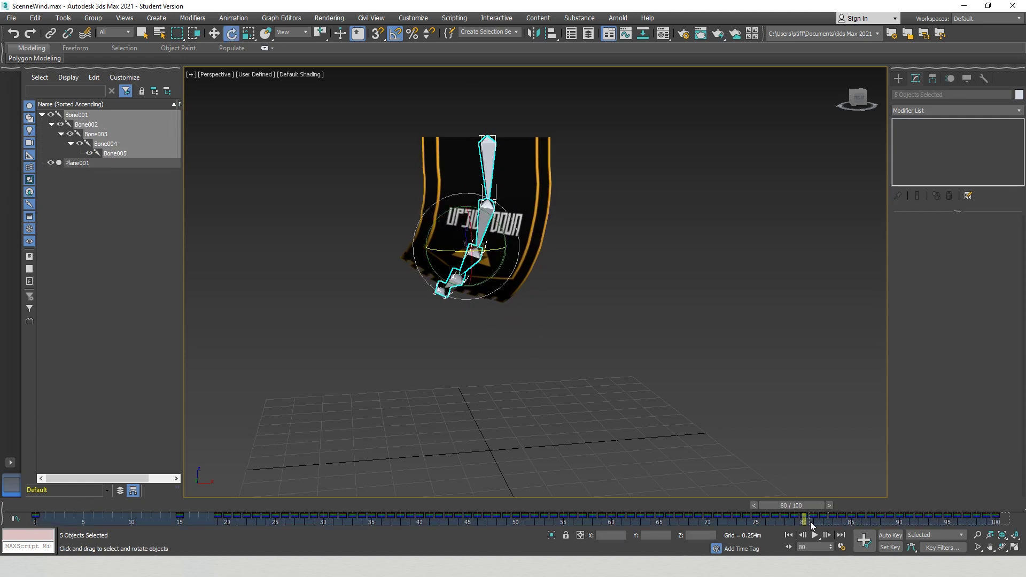
pyautogui.press('q')
pyautogui.moveTo(818, 507); pyautogui.dragTo(906, 513)
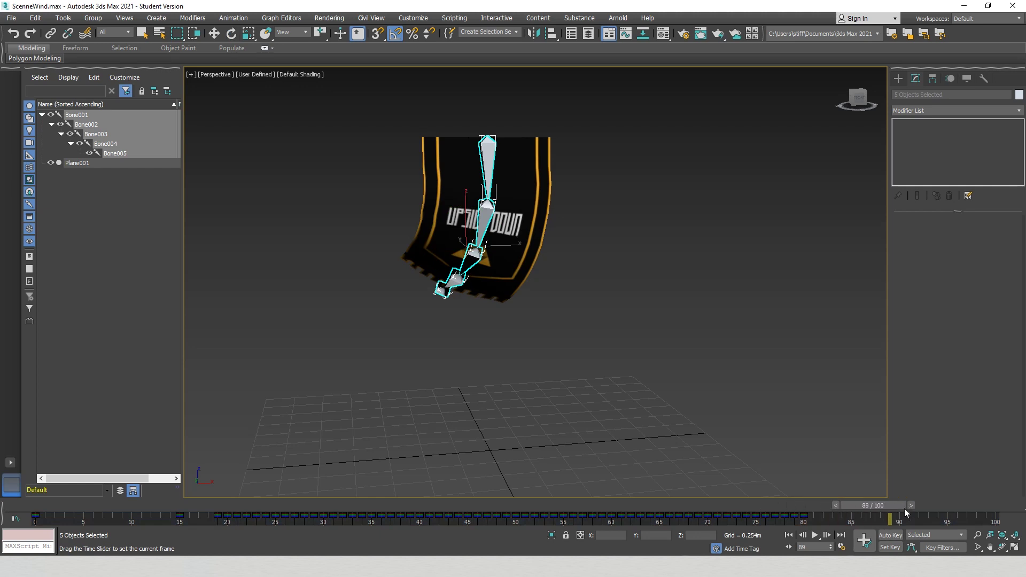
# - Copy the bone chain's frame 0 keys to frame 100 and scrub the timeline to check the looping transition
pyautogui.press('e')
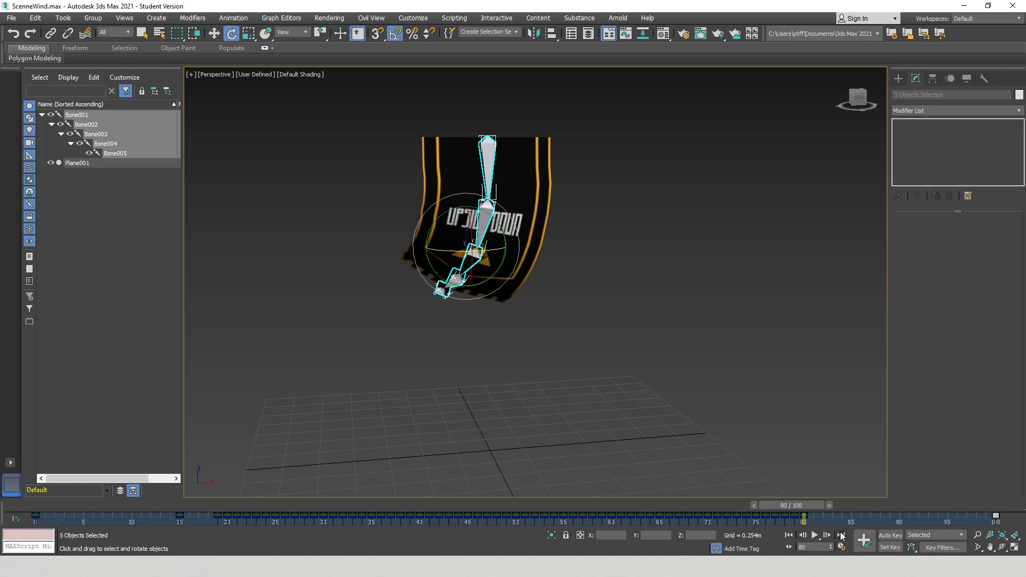
pyautogui.moveTo(811, 510); pyautogui.dragTo(885, 512)
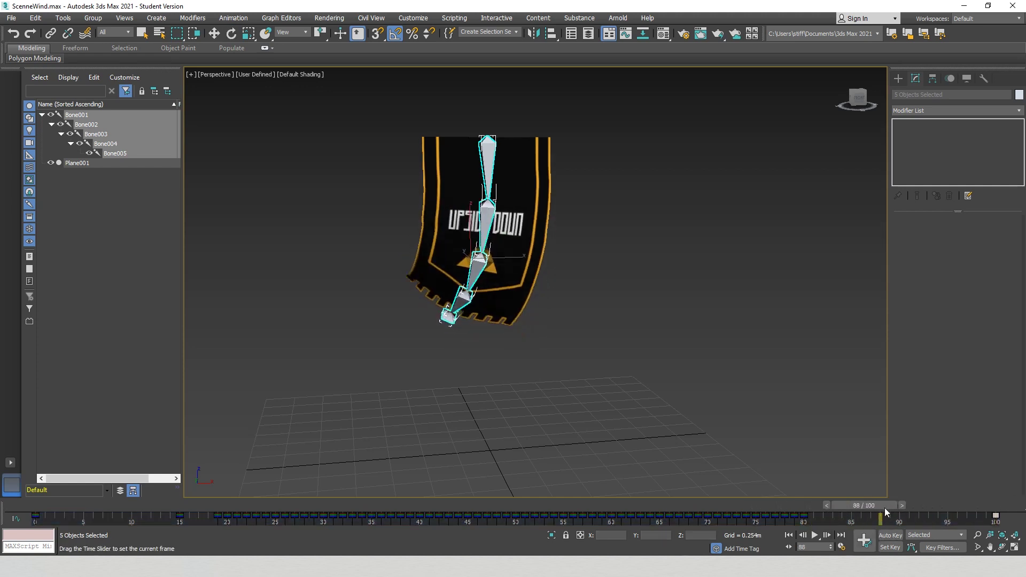
pyautogui.moveTo(493, 496); pyautogui.dragTo(40, 481)
# - Deselect the bones and play back the looping animation, checking the banner from another angle with edged faces on and off
pyautogui.click(124, 469)
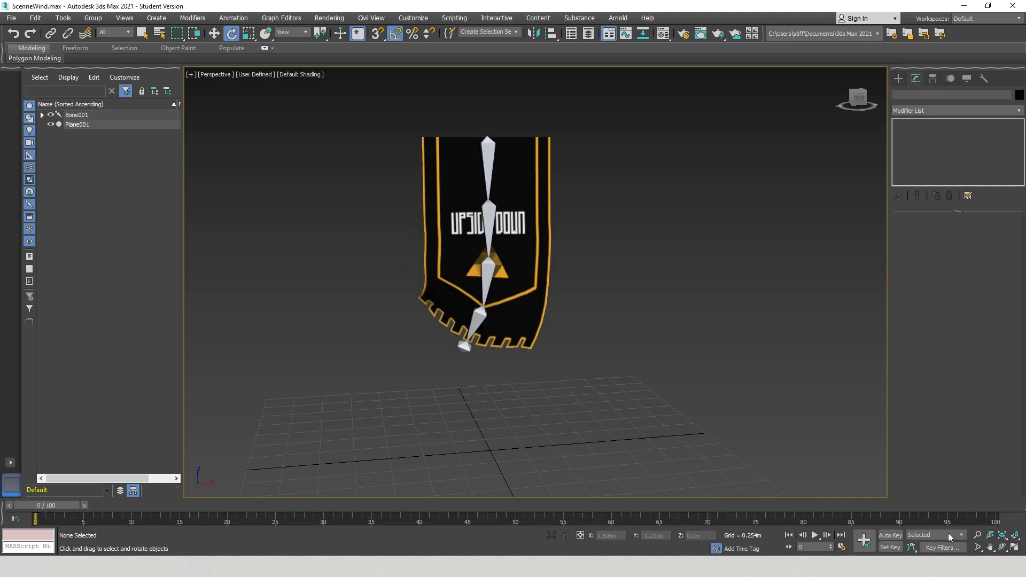
pyautogui.click(815, 536)
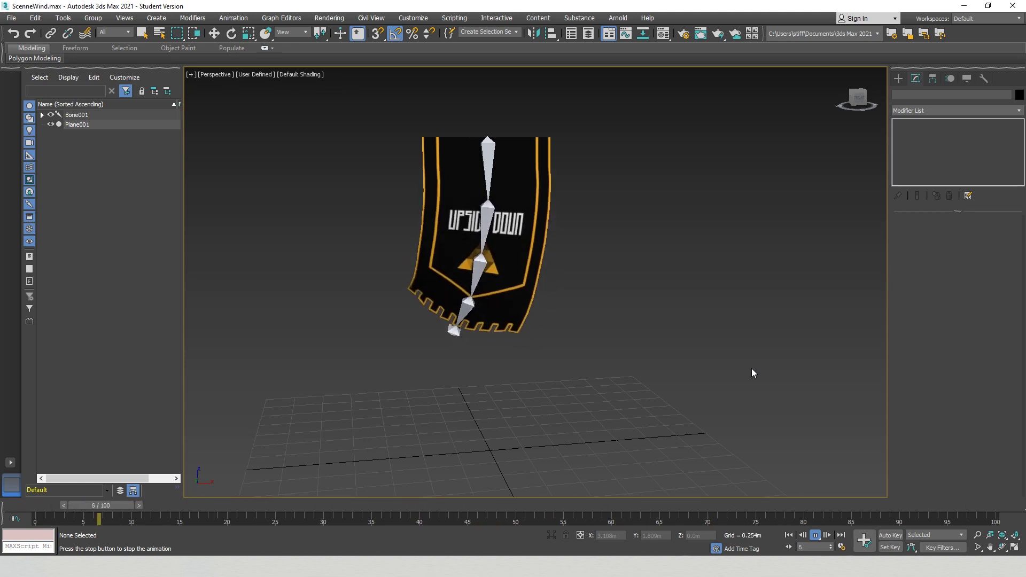
pyautogui.press('F4')
pyautogui.keyDown('alt'); pyautogui.moveTo(582, 368); pyautogui.dragTo(650, 371, button='middle'); pyautogui.keyUp('alt')
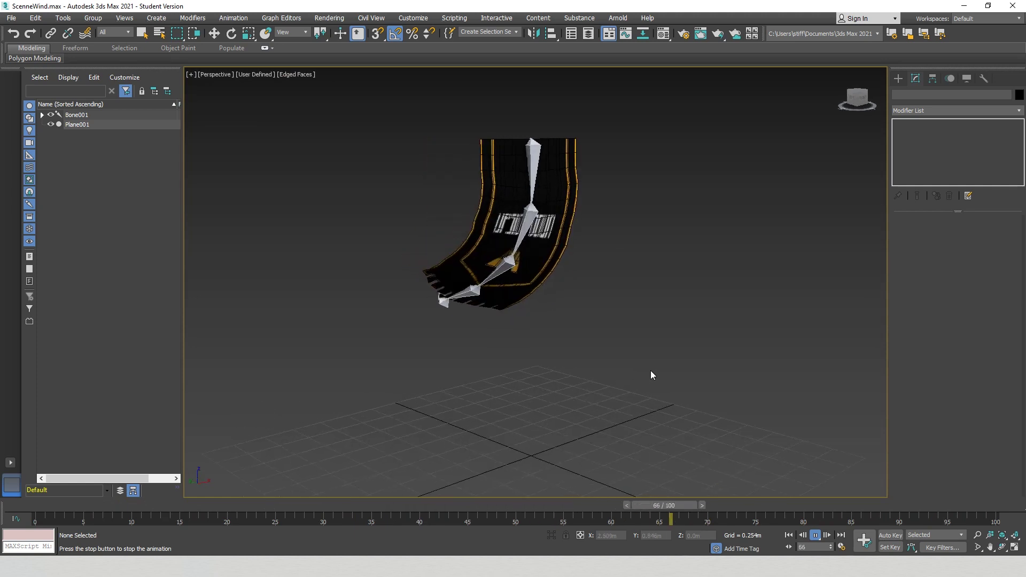
pyautogui.press('F4')
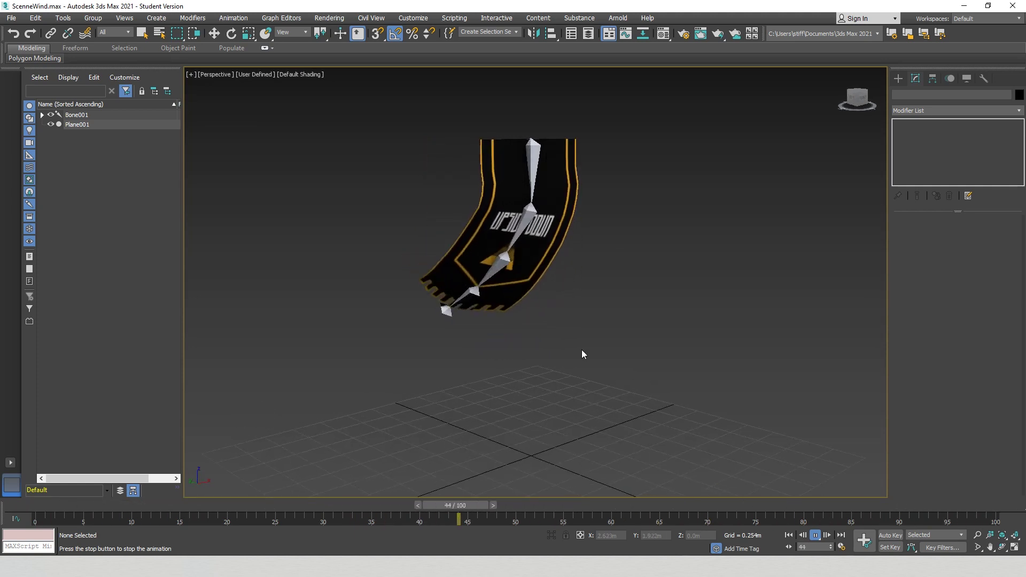